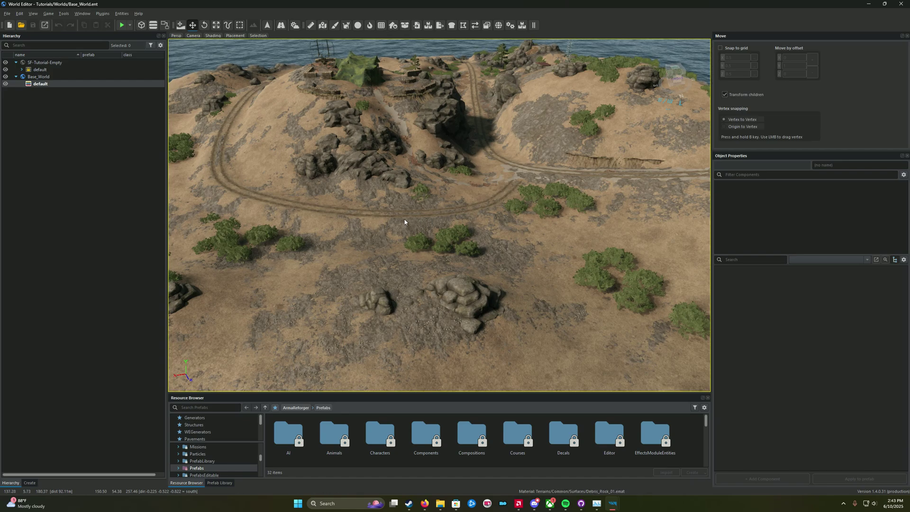
# Search the prefabs for scr_aiworld and activate the Navmesh Tool
pyautogui.click(230, 408)
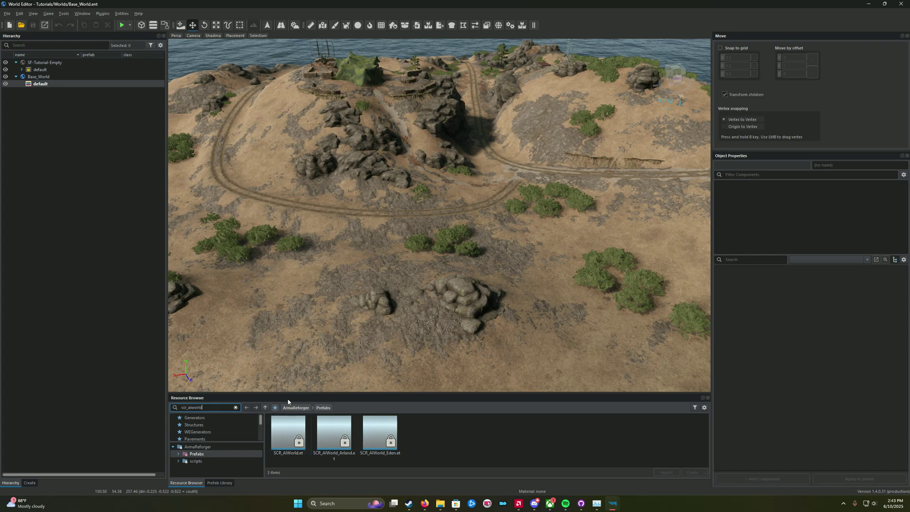
pyautogui.click(267, 28)
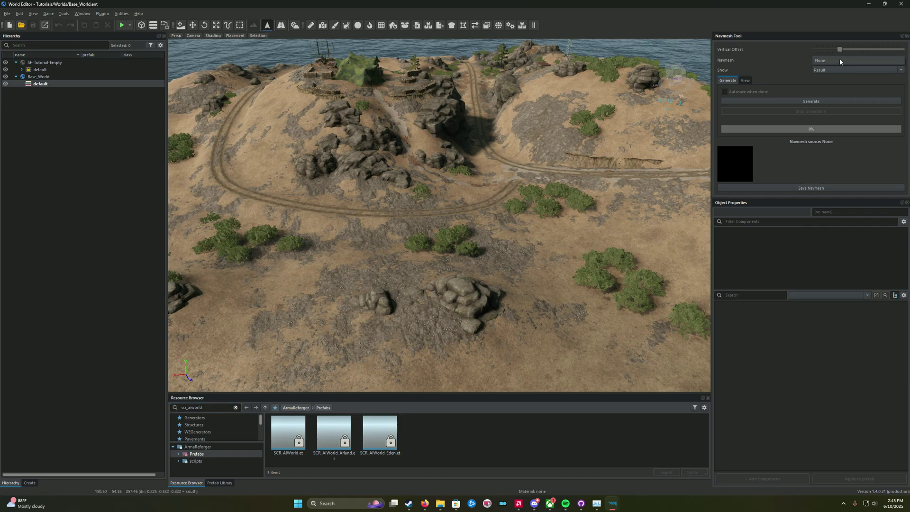
pyautogui.click(823, 101)
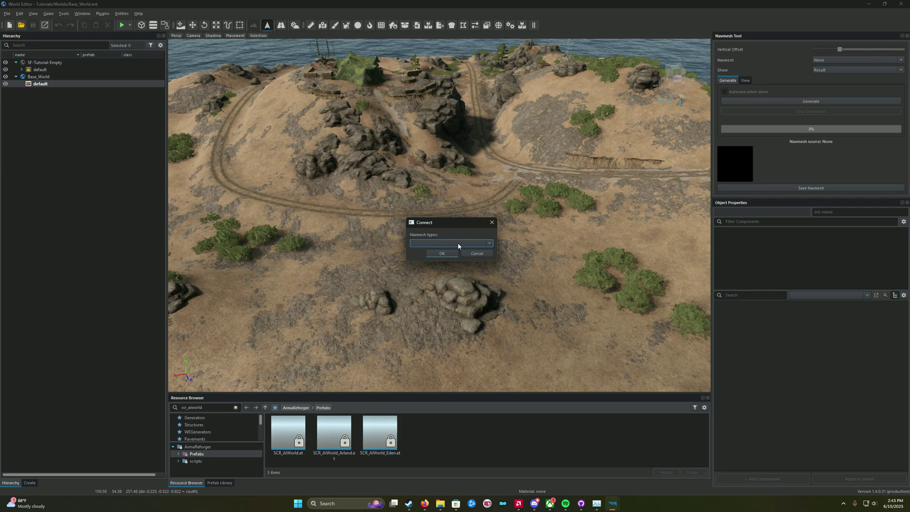
pyautogui.click(472, 253)
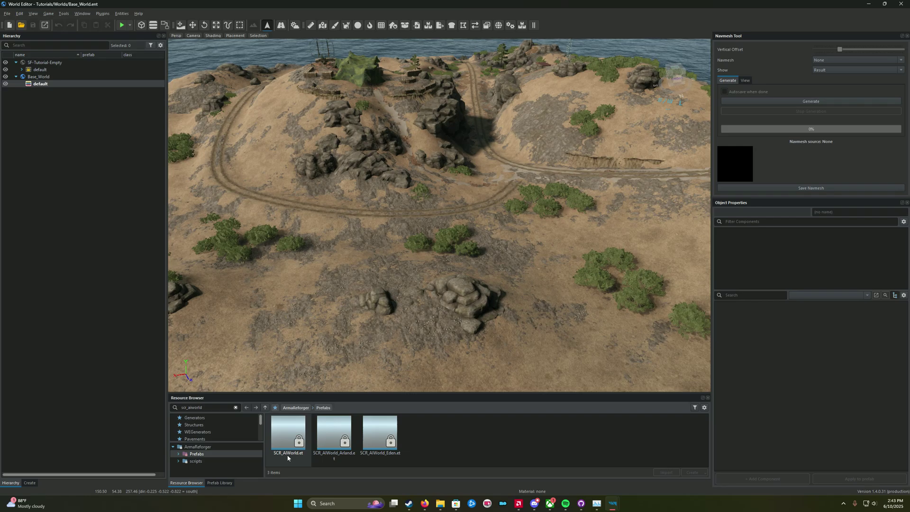
# Place the SCR_AIWorld.et prefab in the world on the open sandy ground below the rocks
pyautogui.press('d')
pyautogui.press('s')
pyautogui.moveTo(393, 317)
pyautogui.mouseDown(button='right')
pyautogui.moveTo(379, 319)
pyautogui.moveTo(409, 317)
pyautogui.mouseUp(button='right')
pyautogui.press('a')
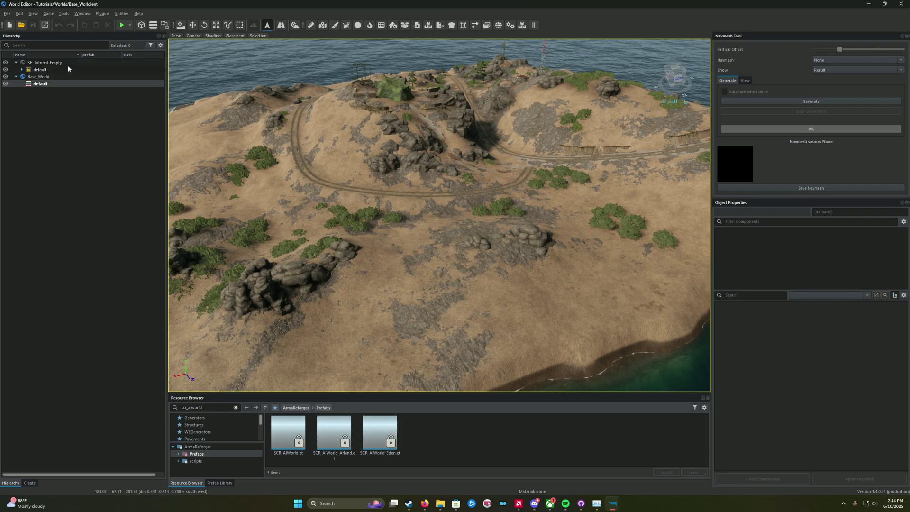
pyautogui.press('s')
pyautogui.moveTo(453, 224); pyautogui.dragTo(475, 241, button='right')
pyautogui.press('d')
pyautogui.press('a')
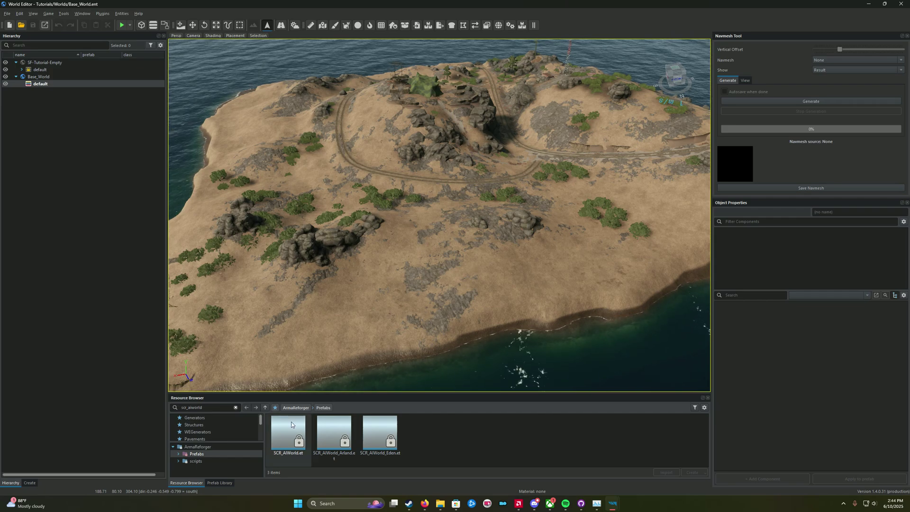
pyautogui.click(291, 436)
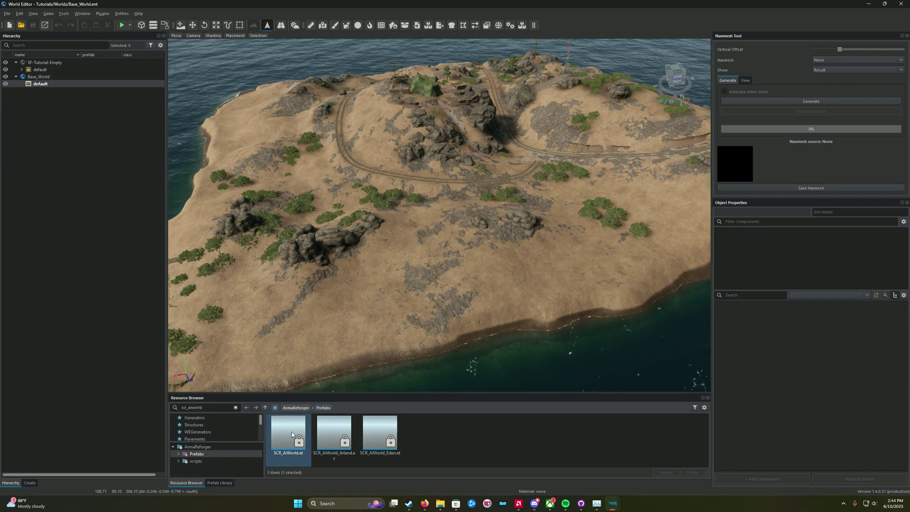
pyautogui.moveTo(293, 439); pyautogui.dragTo(341, 309)
pyautogui.moveTo(340, 310); pyautogui.dragTo(311, 367, button='right')
pyautogui.press('w')
pyautogui.press('a')
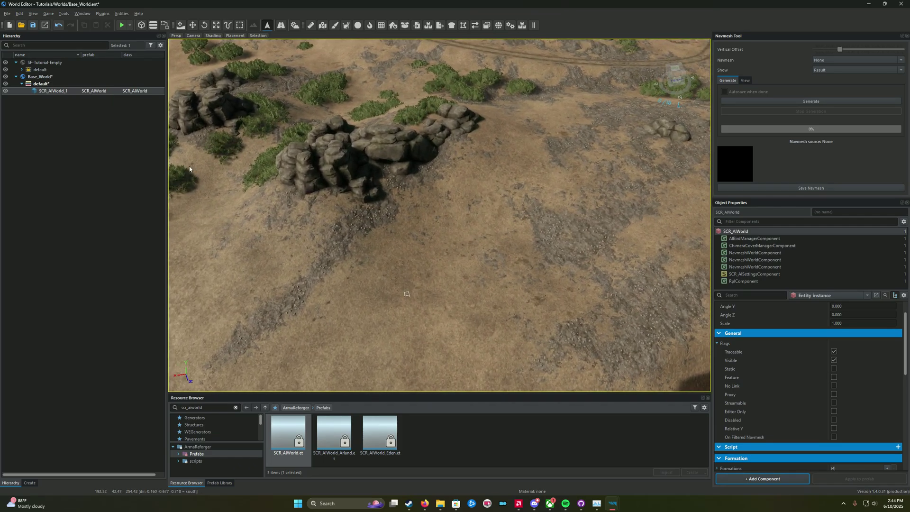
# Create a new layer named A_Managers under Base_World
pyautogui.rightClick(47, 78)
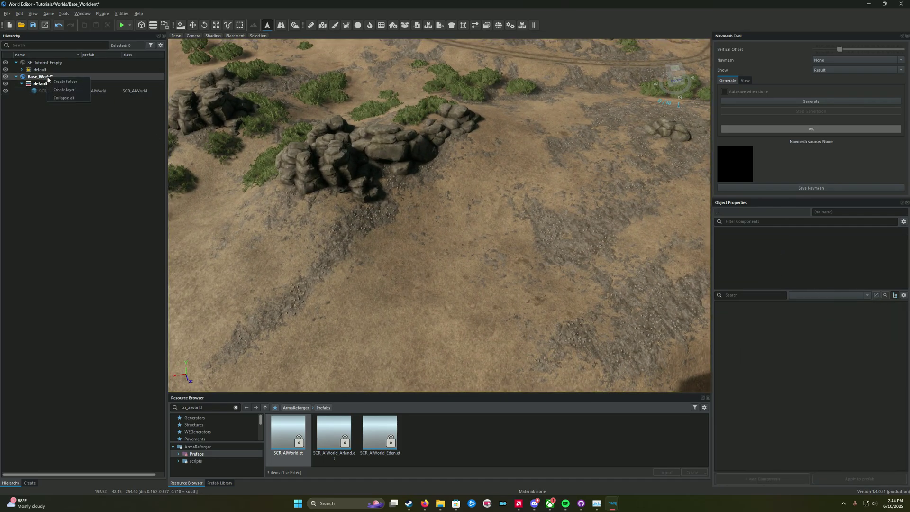
pyautogui.click(76, 89)
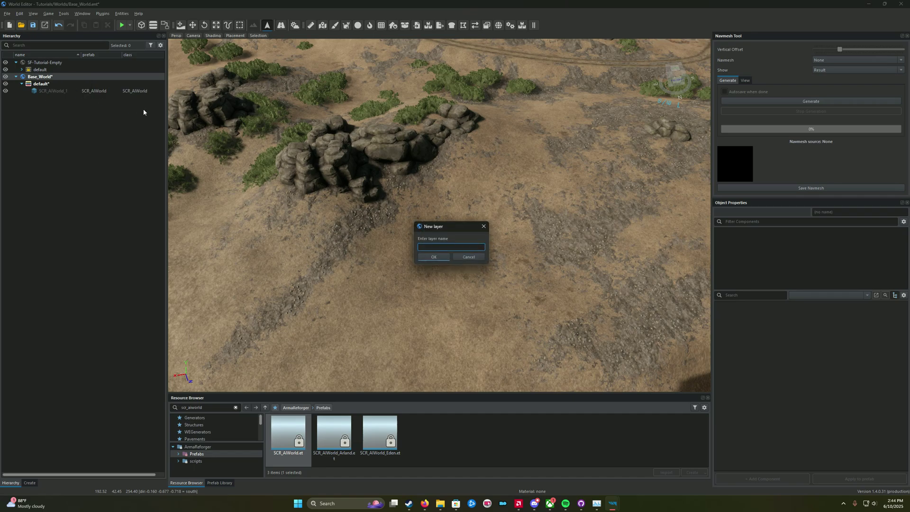
pyautogui.write('A_Managers')
pyautogui.press('Return')
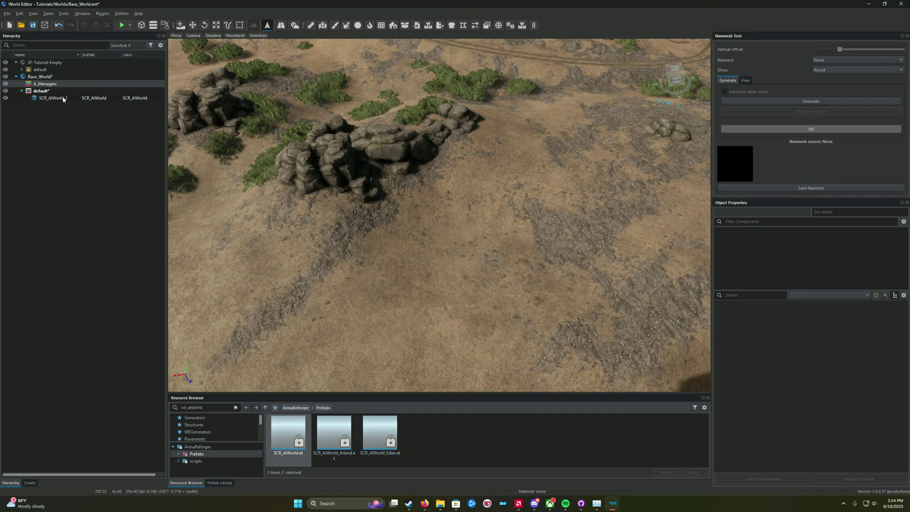
# Move the SCR_AIWorld entity from the default layer into A_Managers and make A_Managers the active layer
pyautogui.moveTo(63, 98); pyautogui.dragTo(59, 85)
pyautogui.doubleClick(59, 84)
pyautogui.click(63, 90)
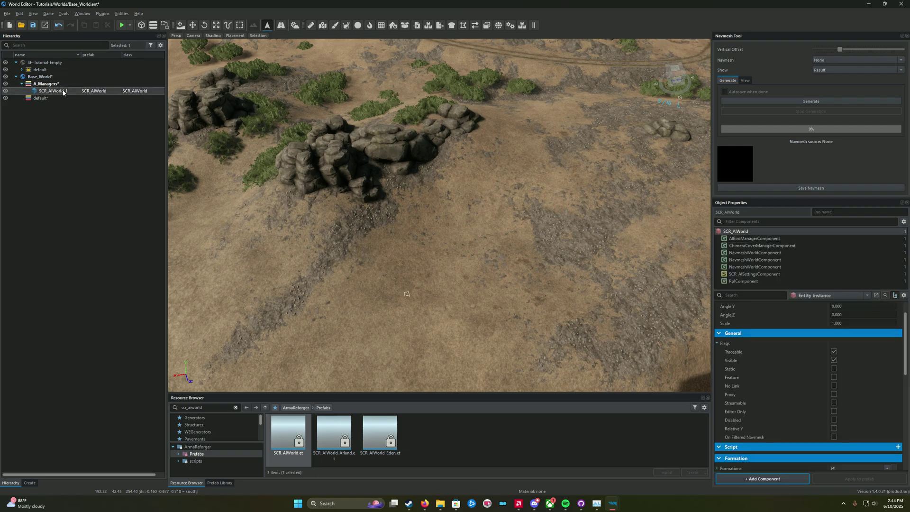
pyautogui.press('s')
pyautogui.moveTo(187, 117); pyautogui.dragTo(232, 100, button='right')
pyautogui.moveTo(415, 109); pyautogui.dragTo(414, 121, button='right')
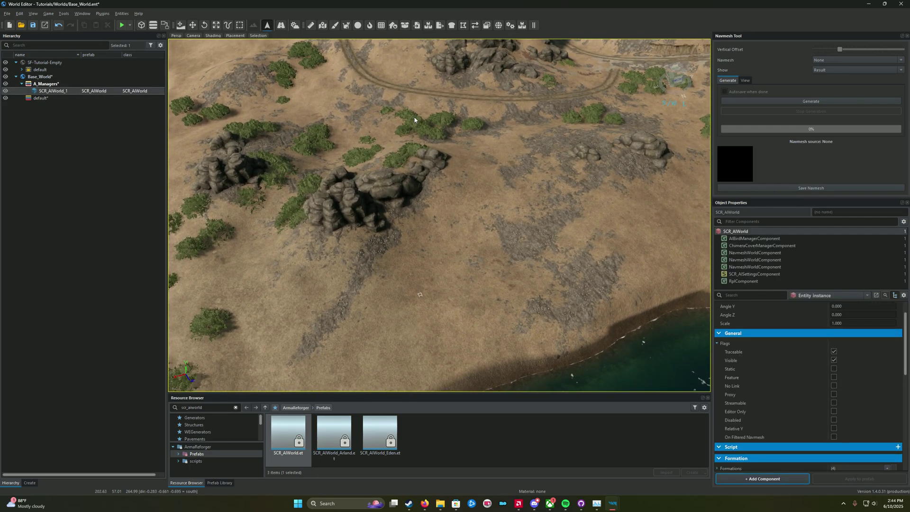
pyautogui.click(52, 93)
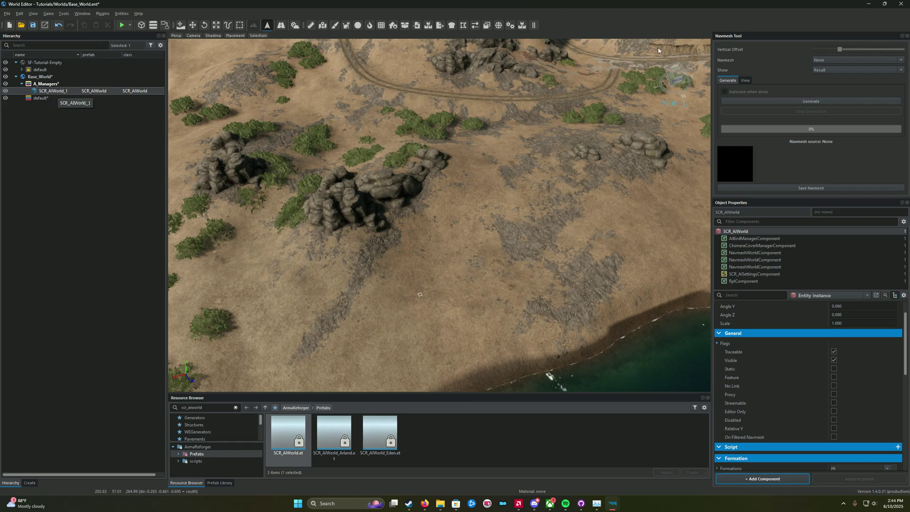
pyautogui.click(836, 60)
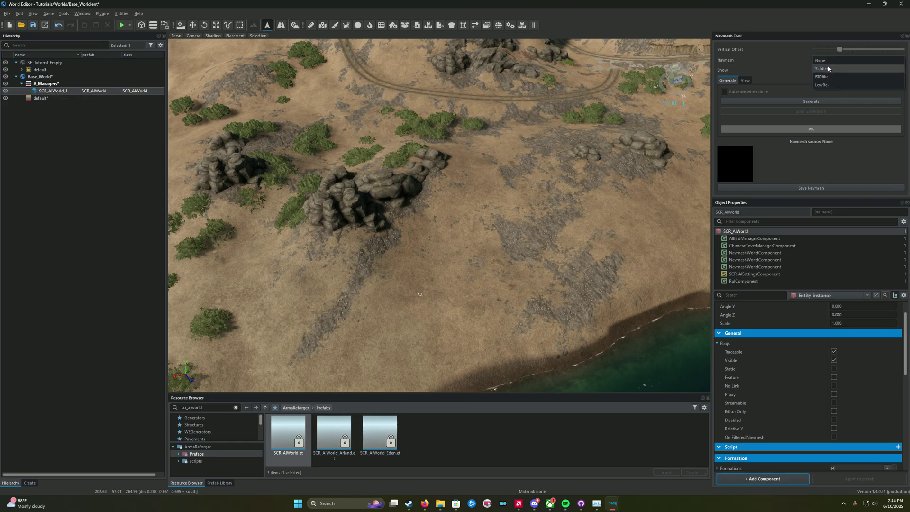
pyautogui.click(824, 86)
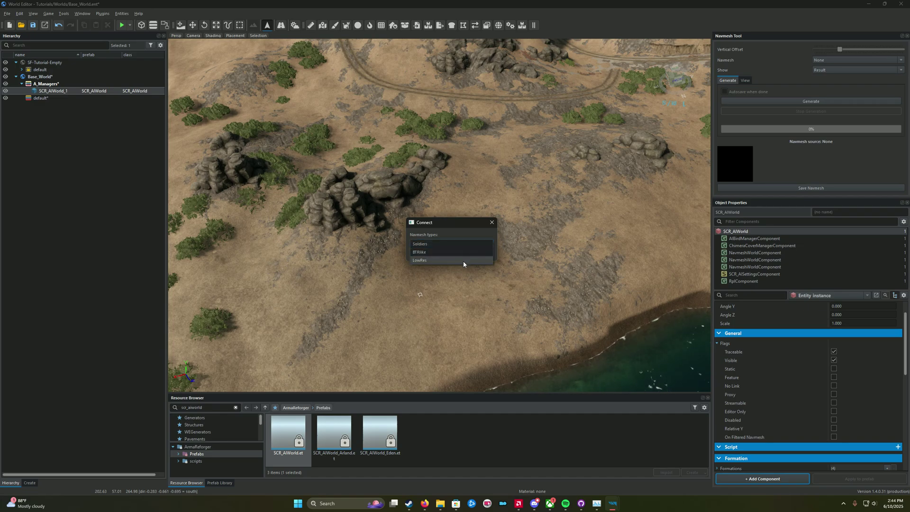
pyautogui.click(471, 225)
pyautogui.click(483, 254)
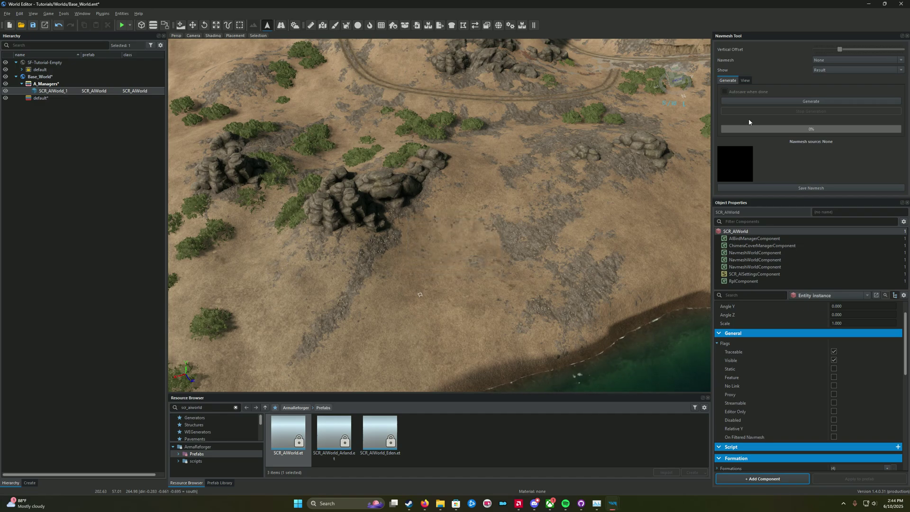
# Set the navmesh to Soldiers and generate it over the suggested tile area
pyautogui.click(837, 60)
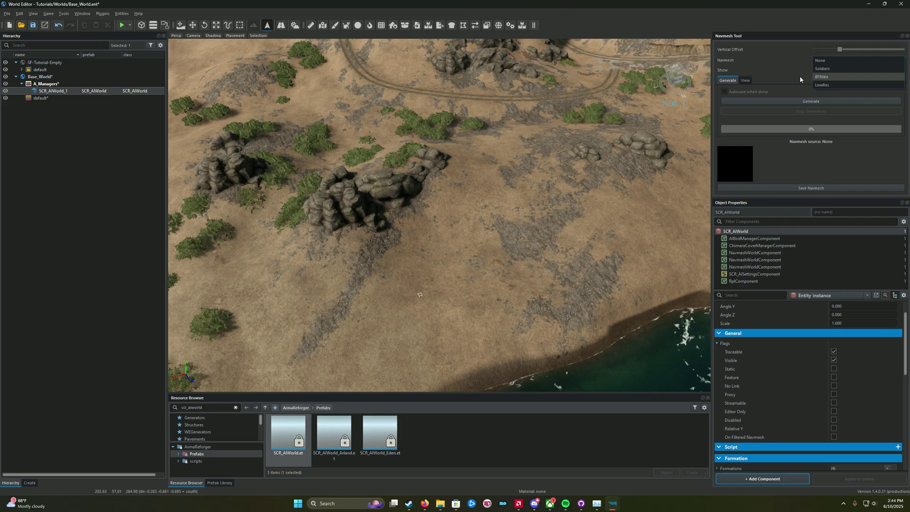
pyautogui.click(818, 70)
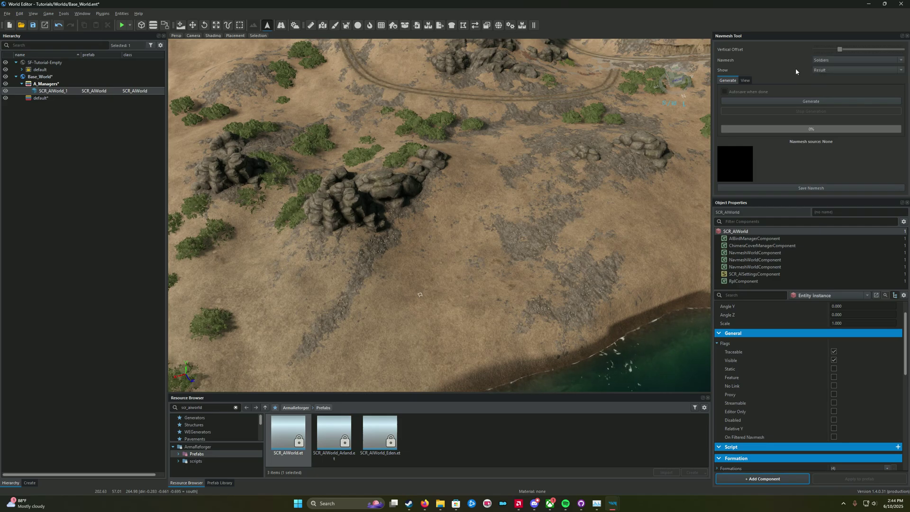
pyautogui.click(812, 101)
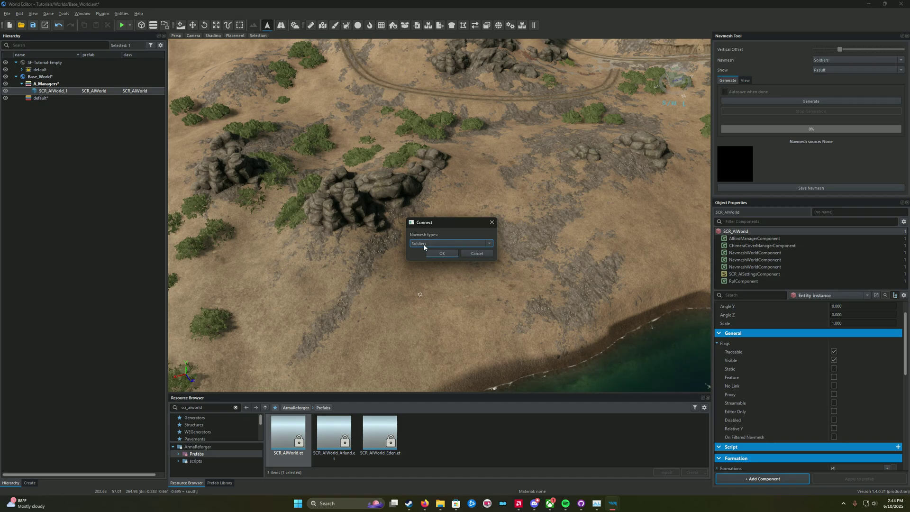
pyautogui.click(434, 254)
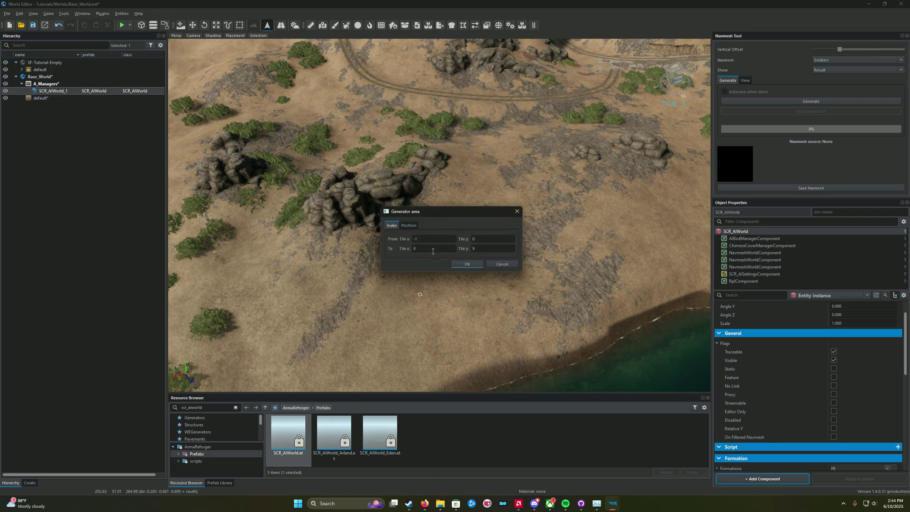
pyautogui.click(465, 265)
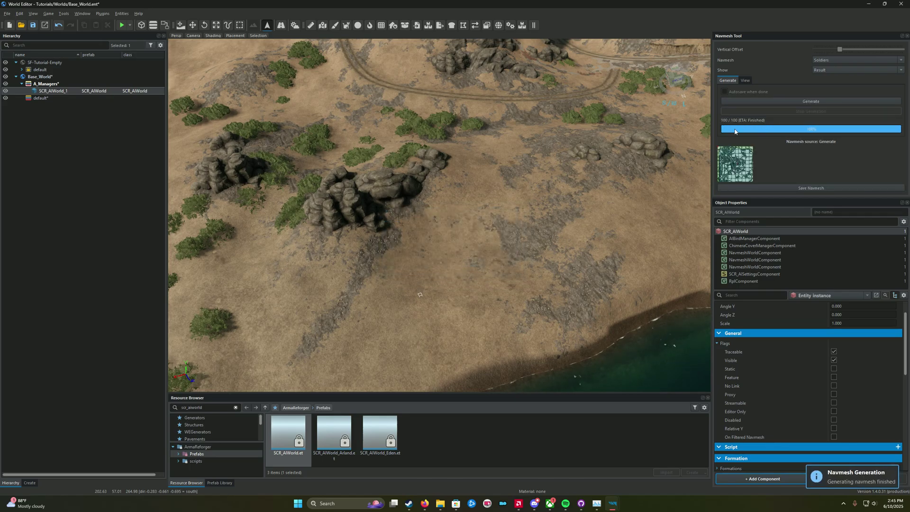
# Start saving the generated navmesh to another file and browse to ARMAReforgerMod > ArmaReforgerWorkbench > addons > Tutorials > Worlds on drive D
pyautogui.moveTo(657, 144); pyautogui.dragTo(738, 130, button='right')
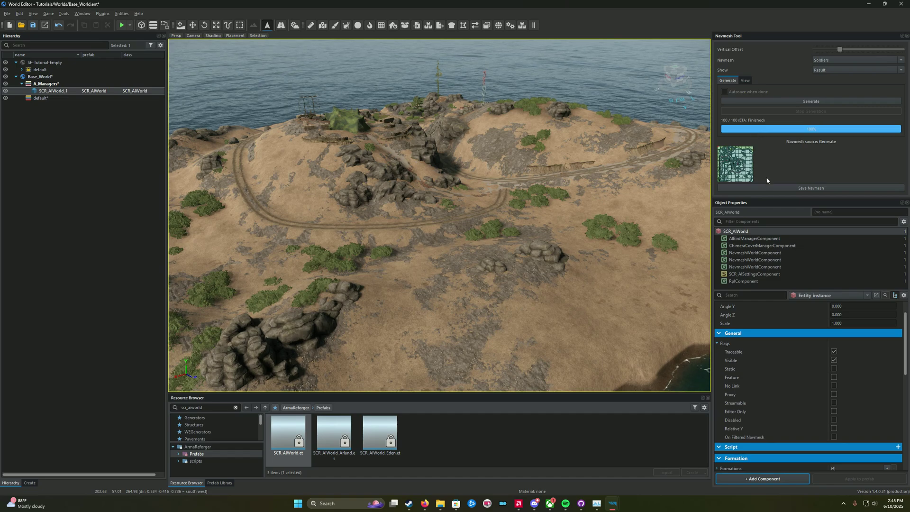
pyautogui.click(777, 190)
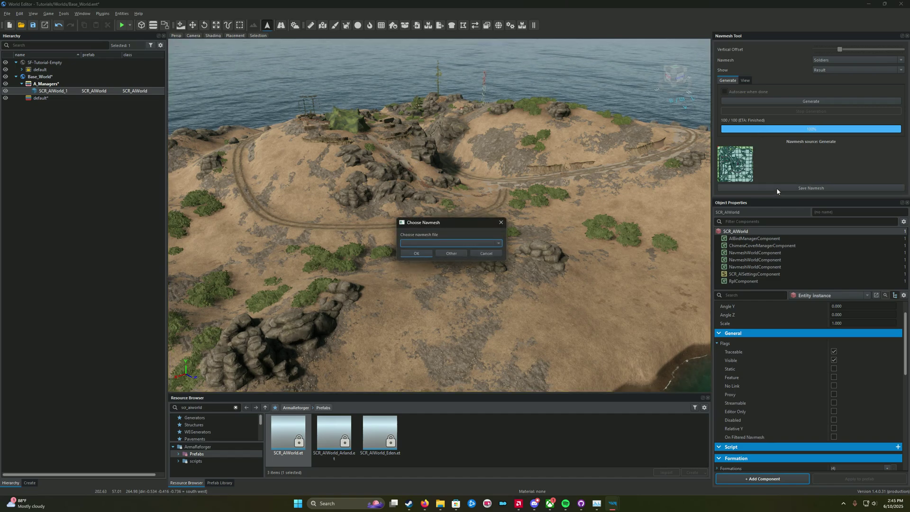
pyautogui.click(451, 253)
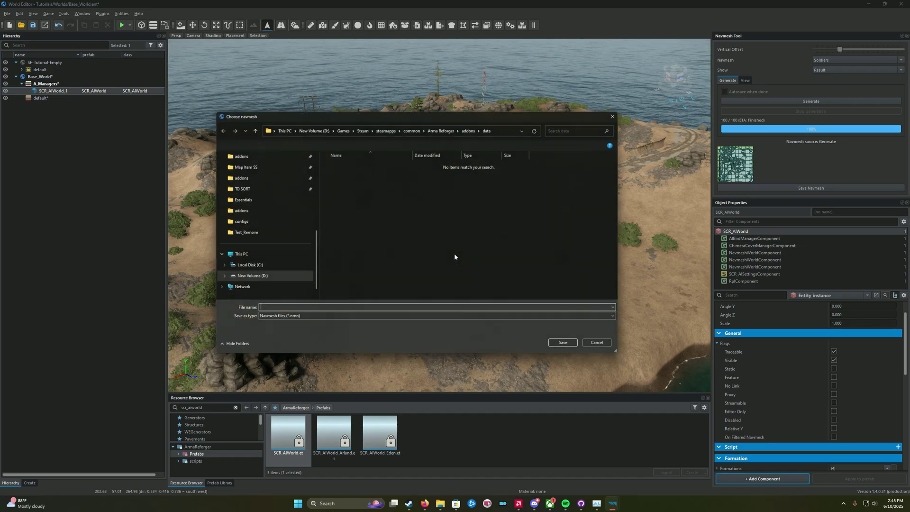
pyautogui.click(278, 275)
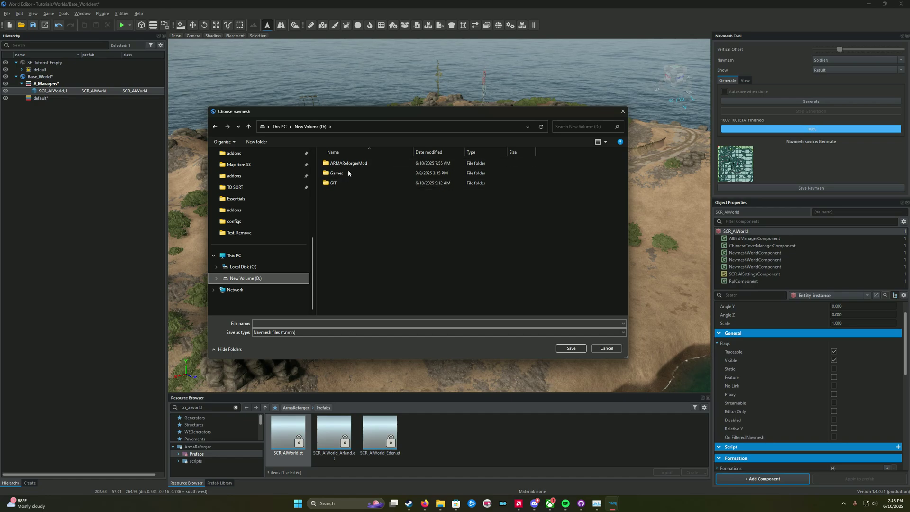
pyautogui.doubleClick(359, 164)
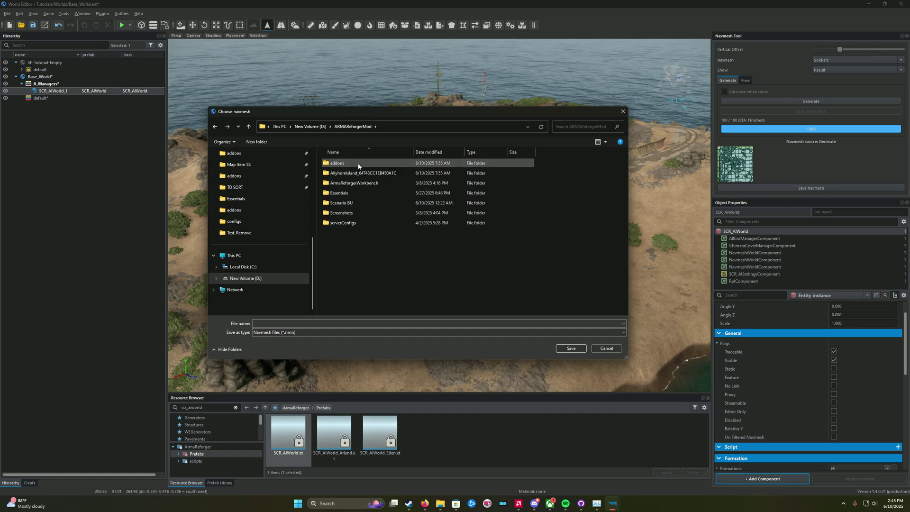
pyautogui.doubleClick(354, 183)
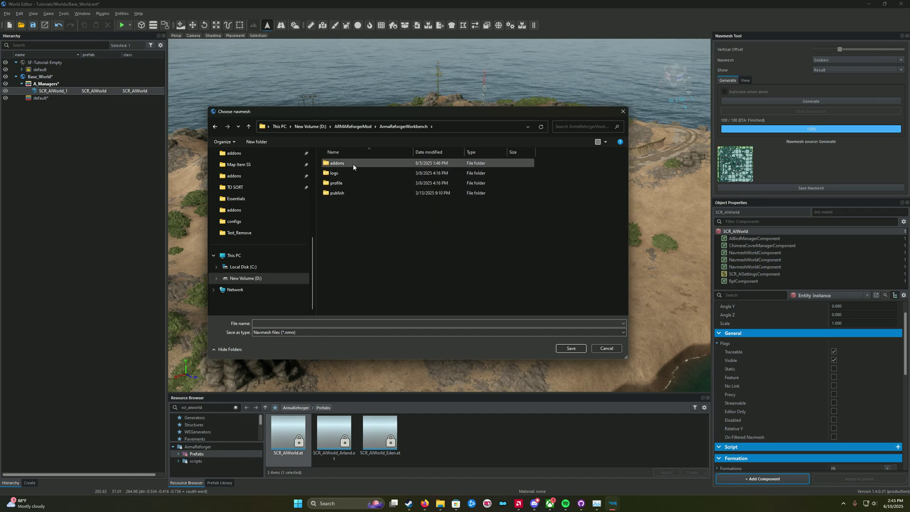
pyautogui.doubleClick(353, 163)
pyautogui.scroll(-20, 356, 189)
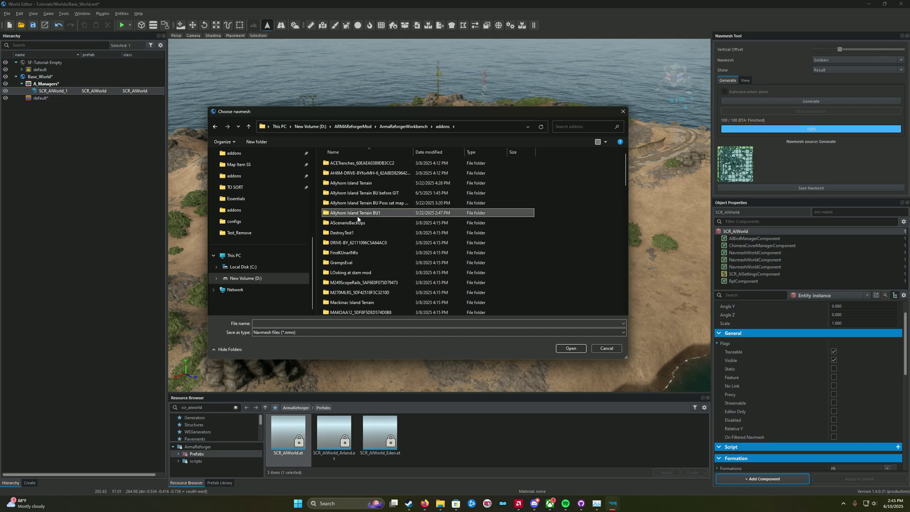
pyautogui.click(359, 231)
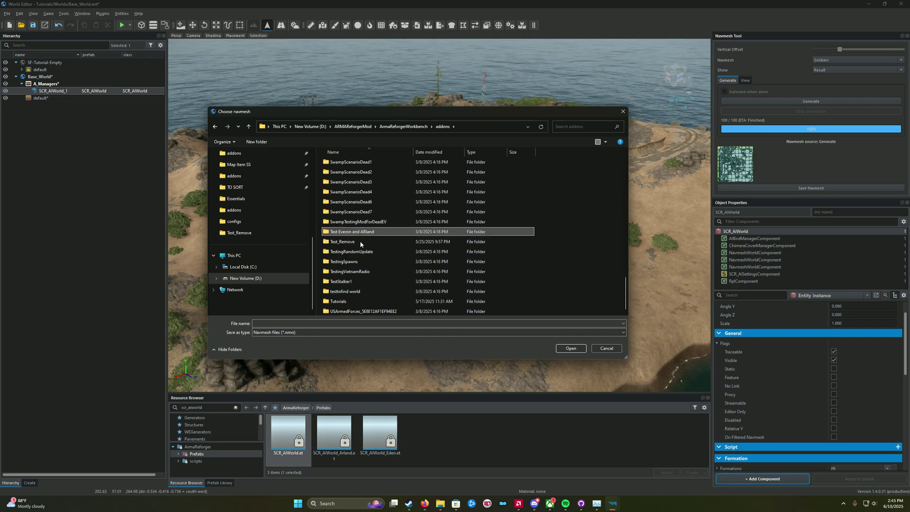
pyautogui.doubleClick(359, 303)
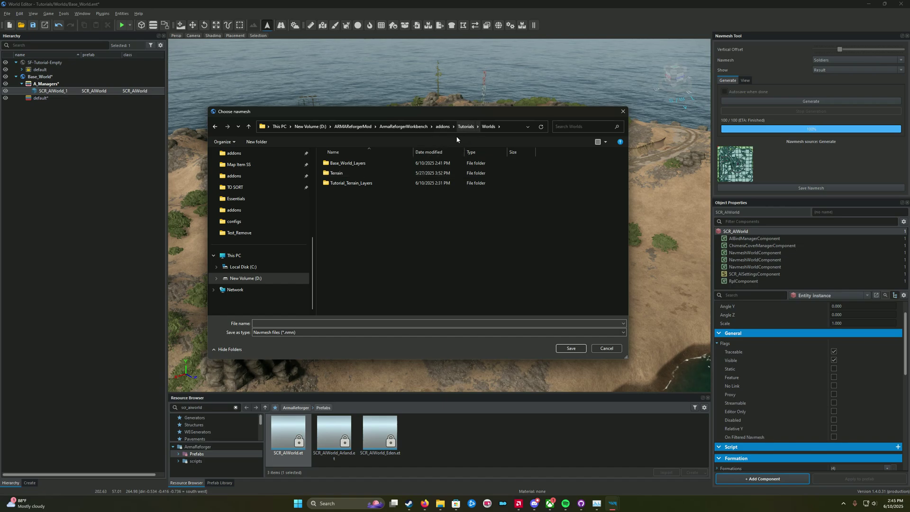
# Create a folder named Navmesh inside Worlds and open it as the save location
pyautogui.rightClick(367, 232)
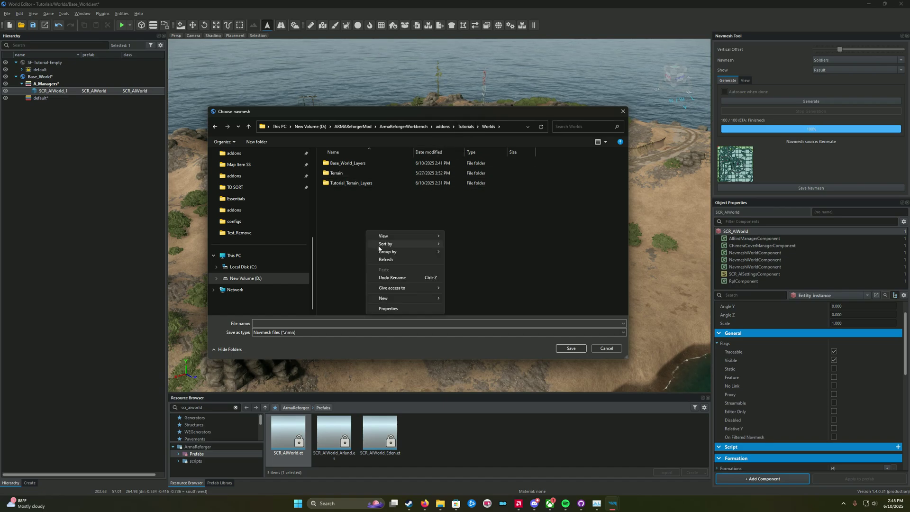
pyautogui.moveTo(408, 297)
pyautogui.click(477, 299)
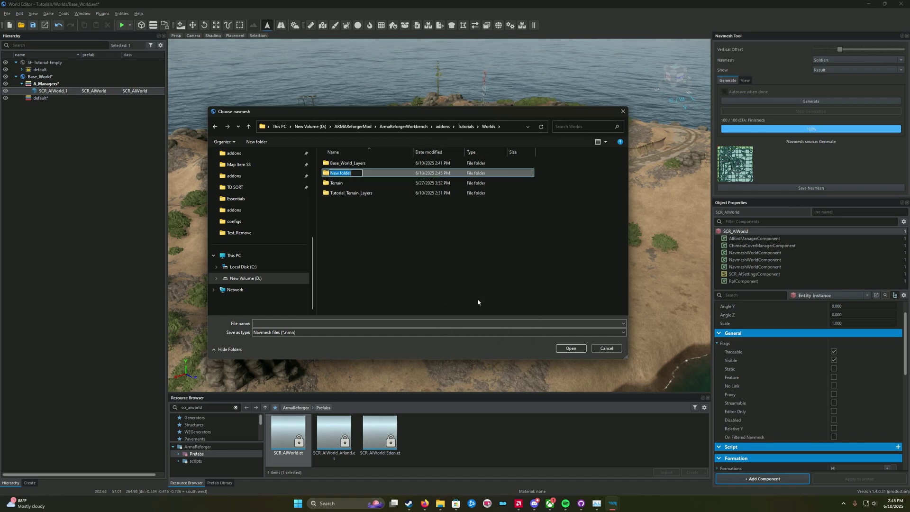
pyautogui.write('Navme')
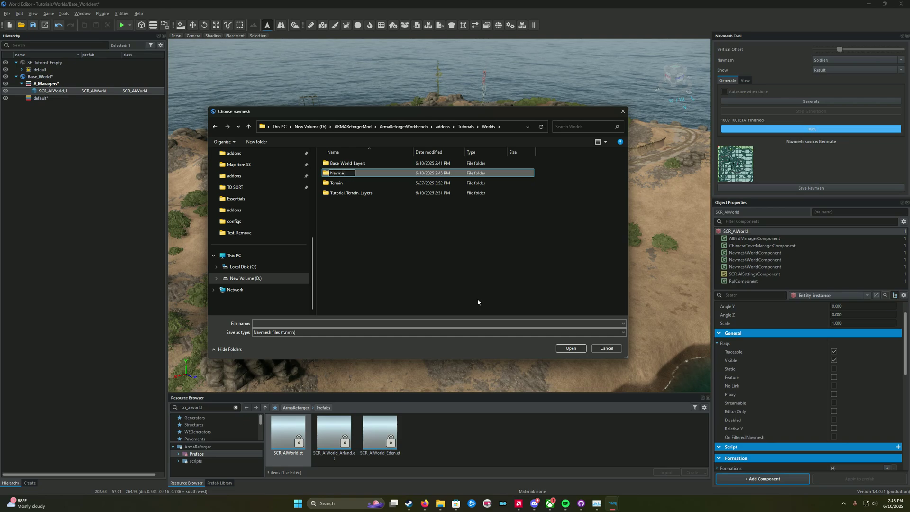
pyautogui.write('sh')
pyautogui.click(478, 299)
pyautogui.doubleClick(349, 174)
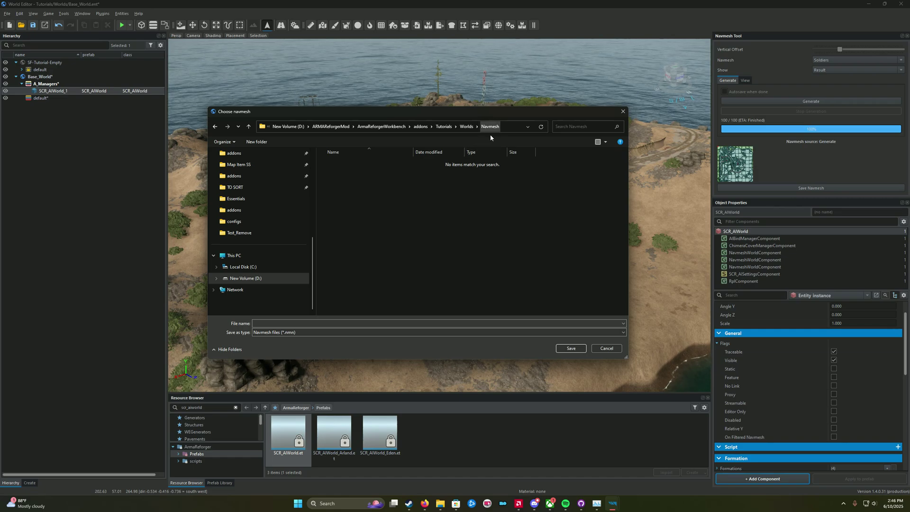
# Save the Soldiers navmesh as Tutorials_Nav_Soldiers in the Navmesh folder
pyautogui.click(300, 323)
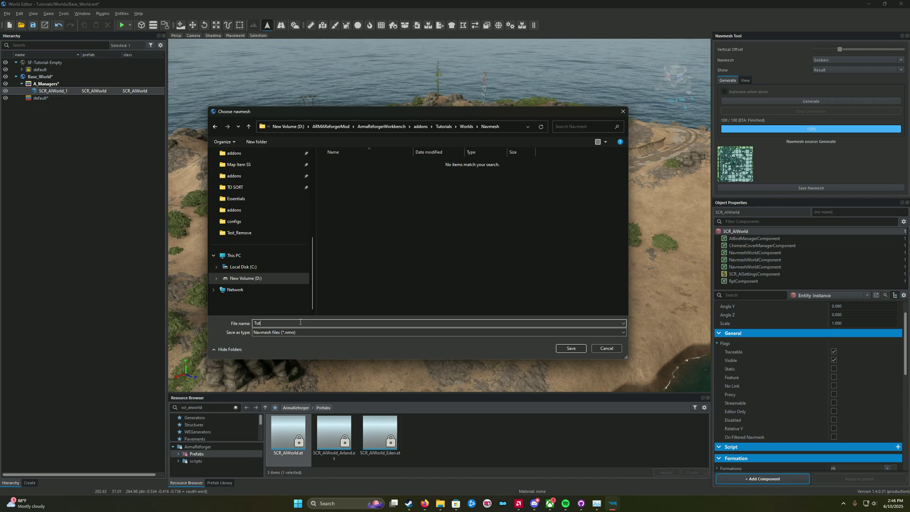
pyautogui.write('_Nav_Soldiers')
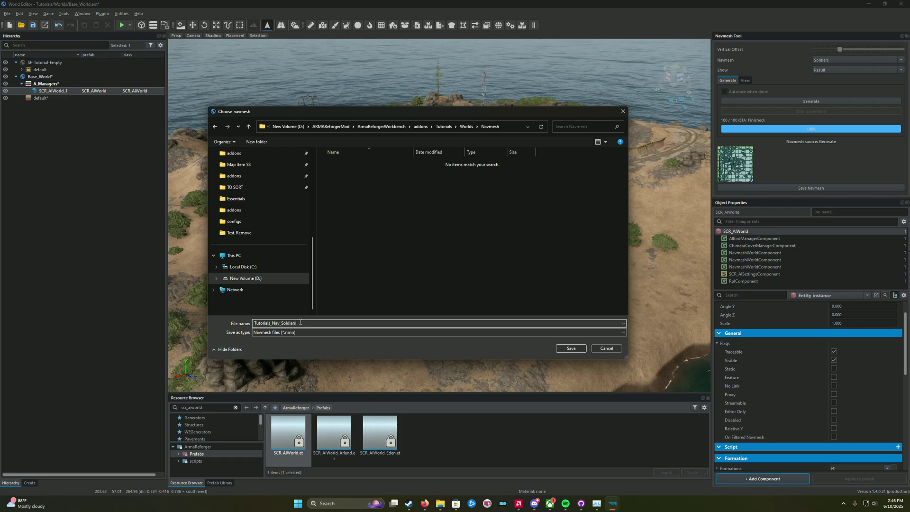
pyautogui.click(570, 348)
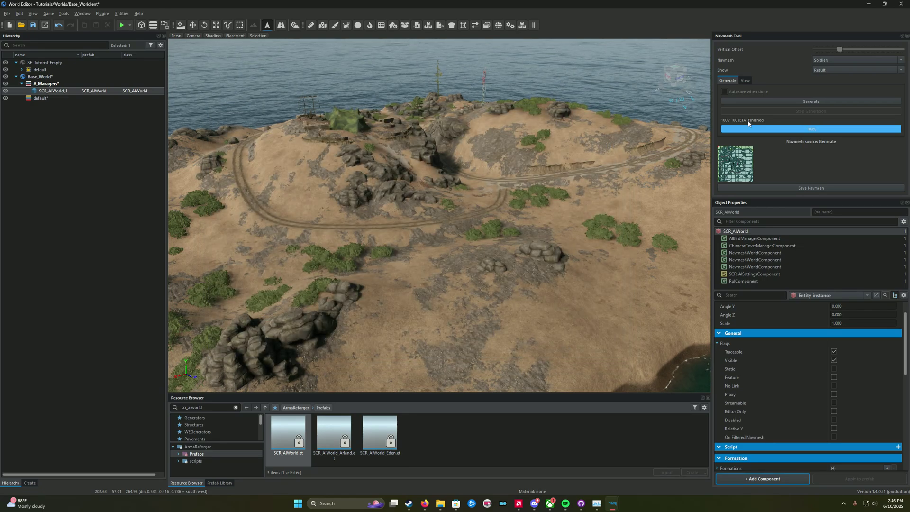
# Set the navmesh to BTRlike and generate that navmesh type over the suggested tile area
pyautogui.click(840, 60)
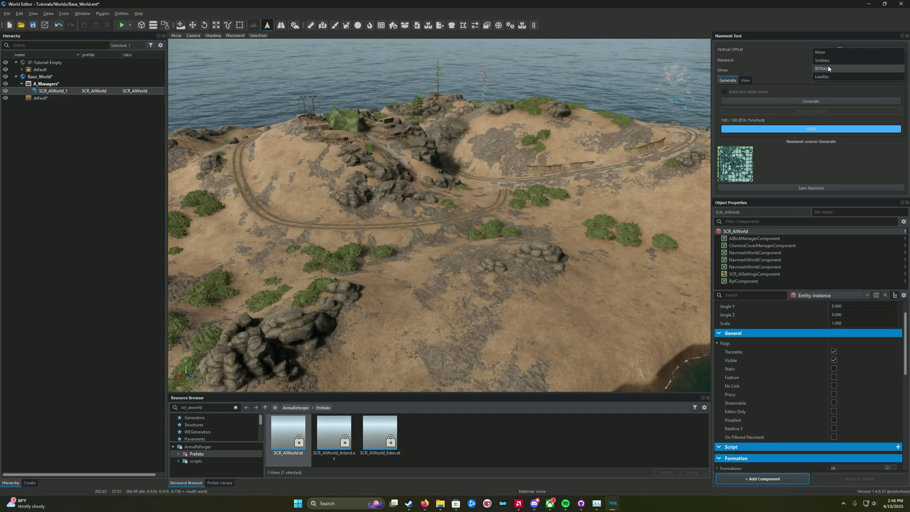
pyautogui.click(829, 68)
pyautogui.click(795, 100)
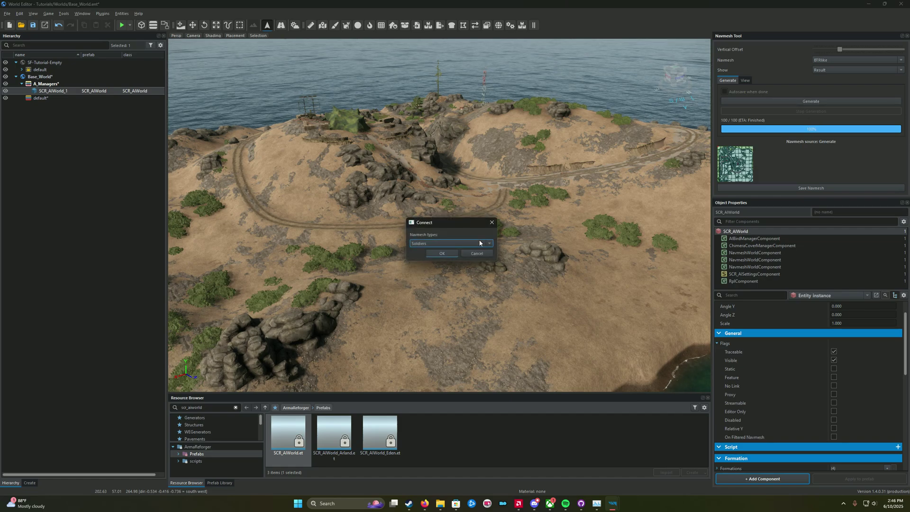
pyautogui.click(444, 244)
pyautogui.click(429, 251)
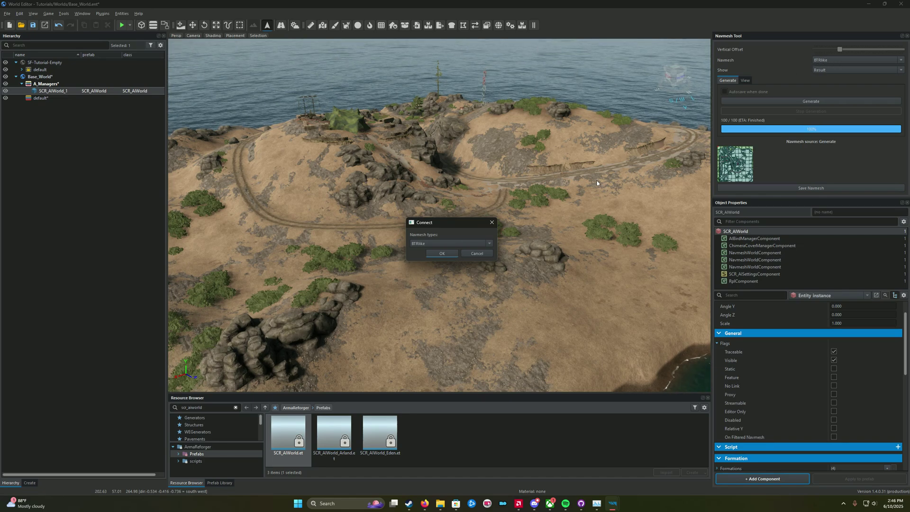
pyautogui.click(441, 254)
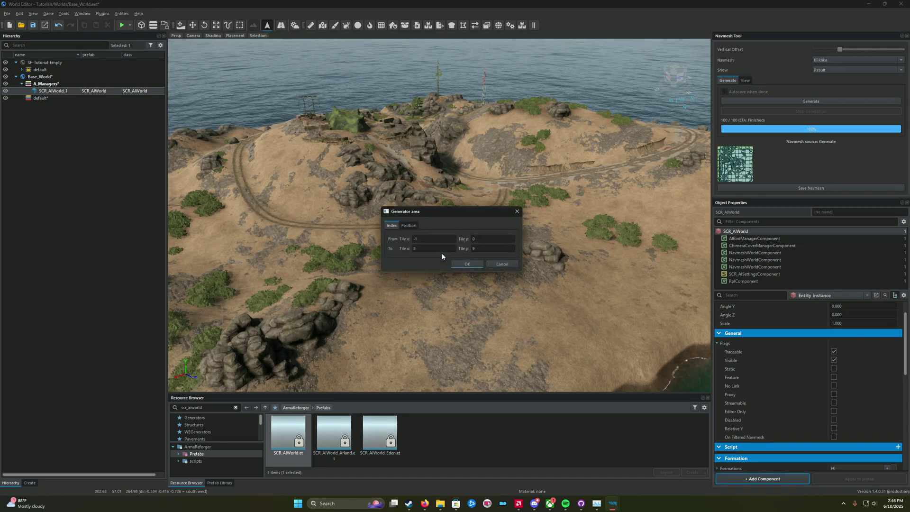
pyautogui.click(467, 262)
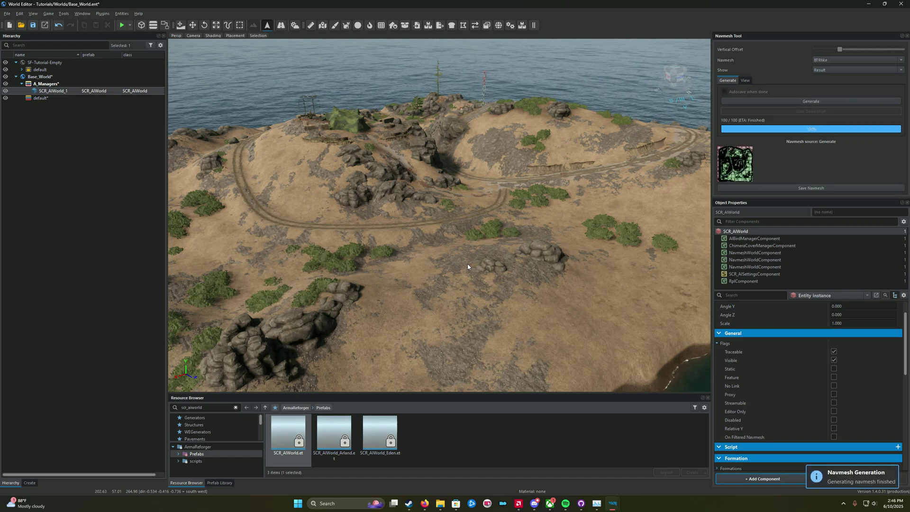
# Start saving the BTRlike navmesh to another file and browse to ARMAReforgerMod > ArmaReforgerWorkbench > addons > Tutorials > Worlds > Navmesh on drive D
pyautogui.click(772, 187)
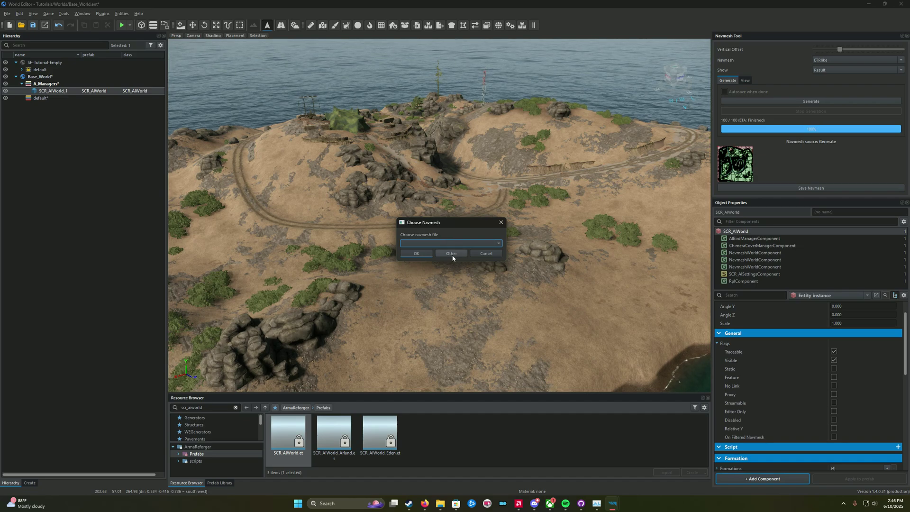
pyautogui.click(451, 254)
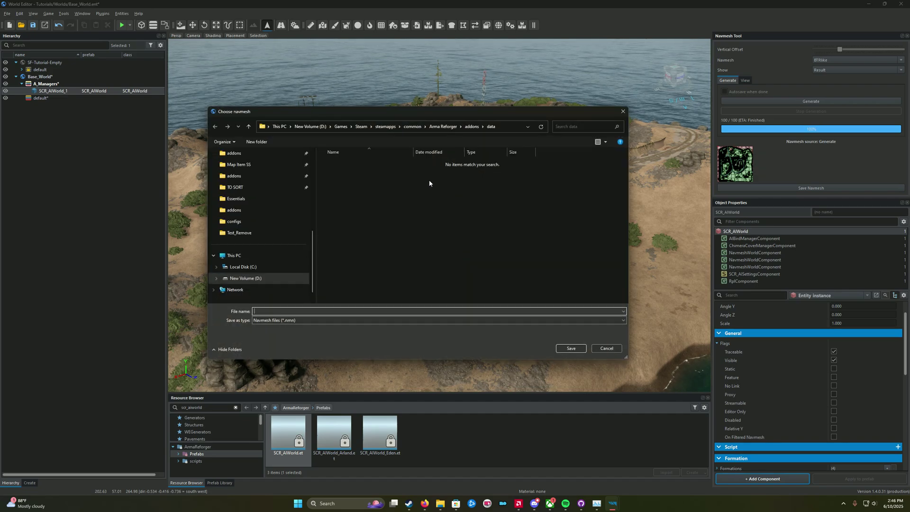
pyautogui.click(256, 278)
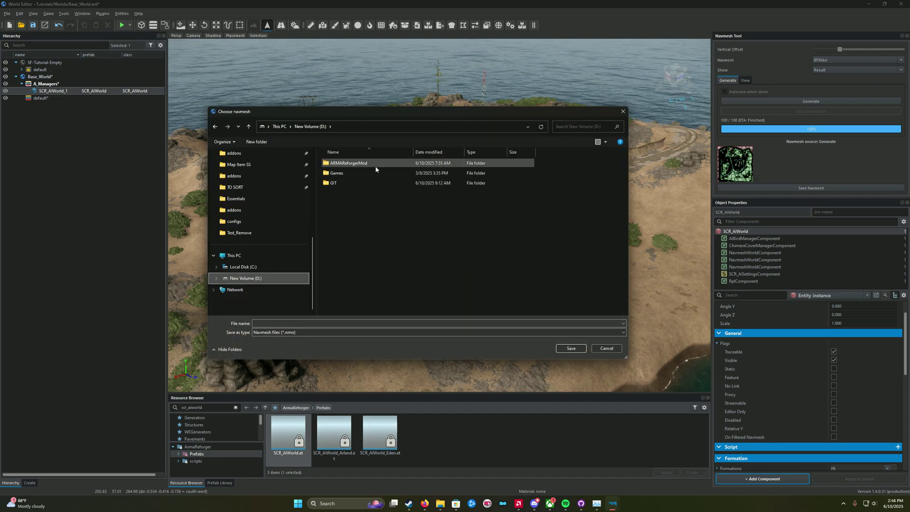
pyautogui.doubleClick(360, 164)
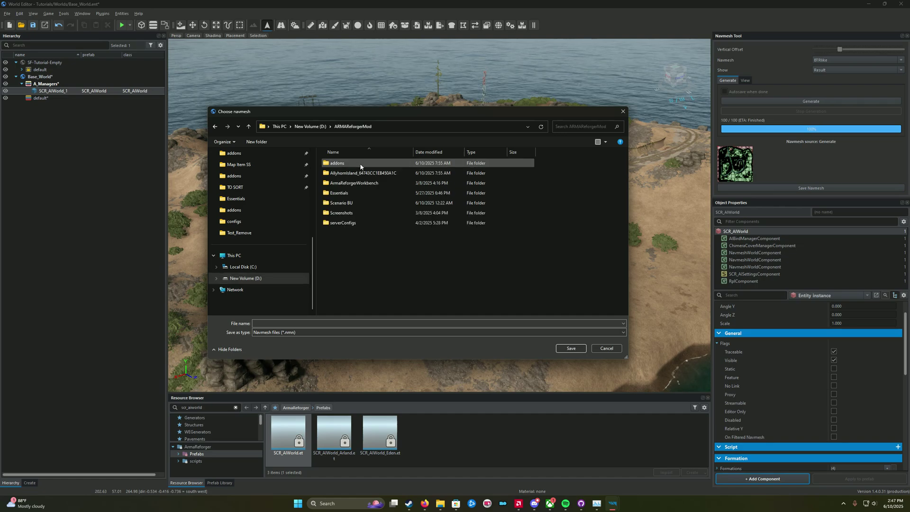
pyautogui.doubleClick(360, 183)
pyautogui.doubleClick(351, 165)
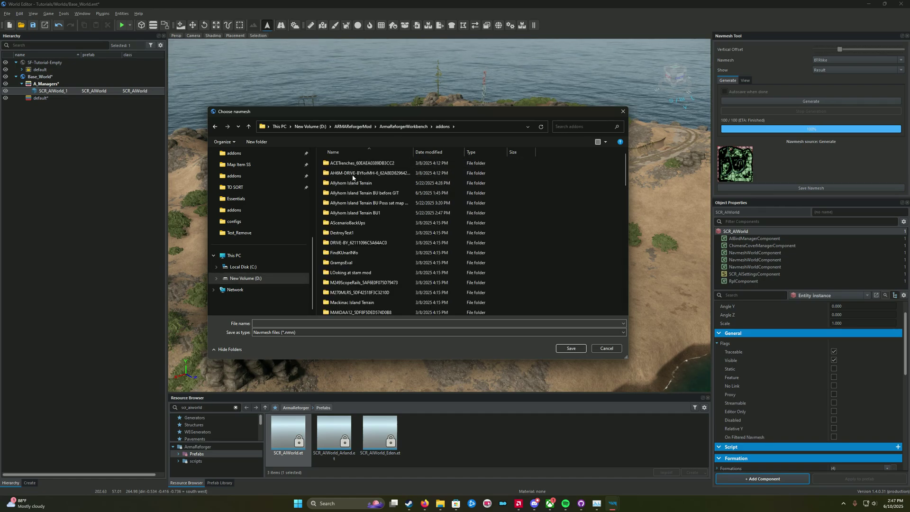
pyautogui.click(360, 242)
pyautogui.press('t')
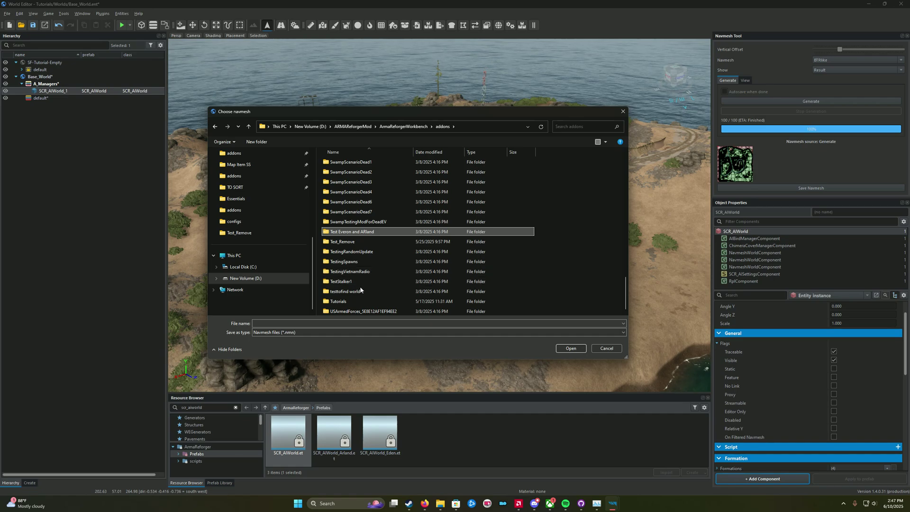
pyautogui.doubleClick(356, 301)
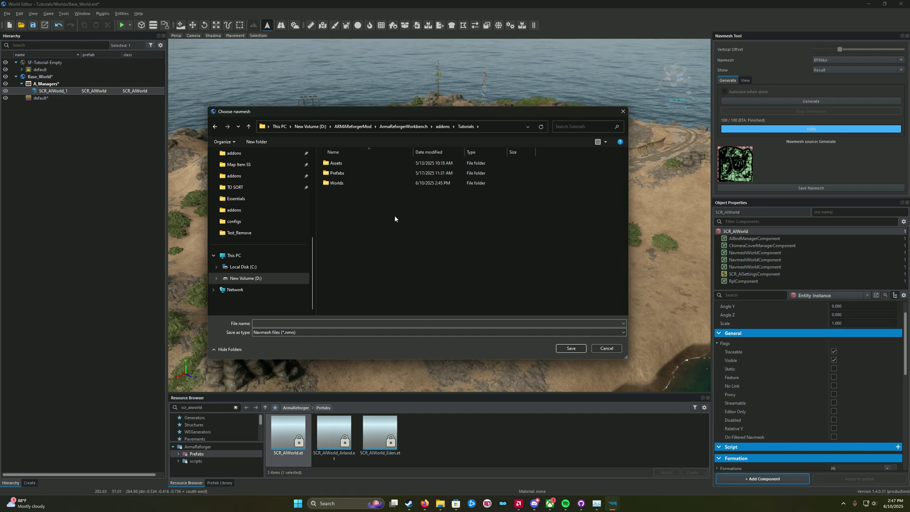
pyautogui.doubleClick(349, 182)
pyautogui.doubleClick(350, 173)
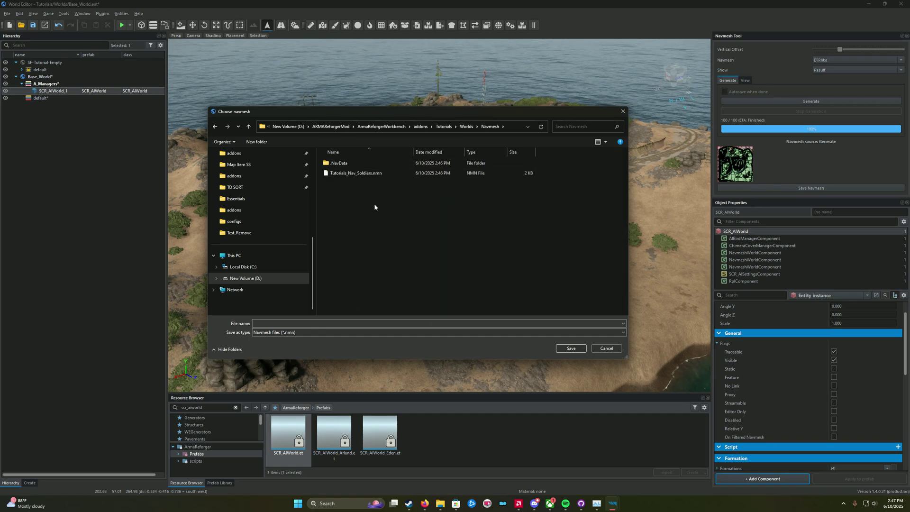
# Save the BTRlike navmesh as Tutorials_Nav_BTR in the Navmesh folder
pyautogui.click(296, 323)
pyautogui.write('Tutorials_Nav_')
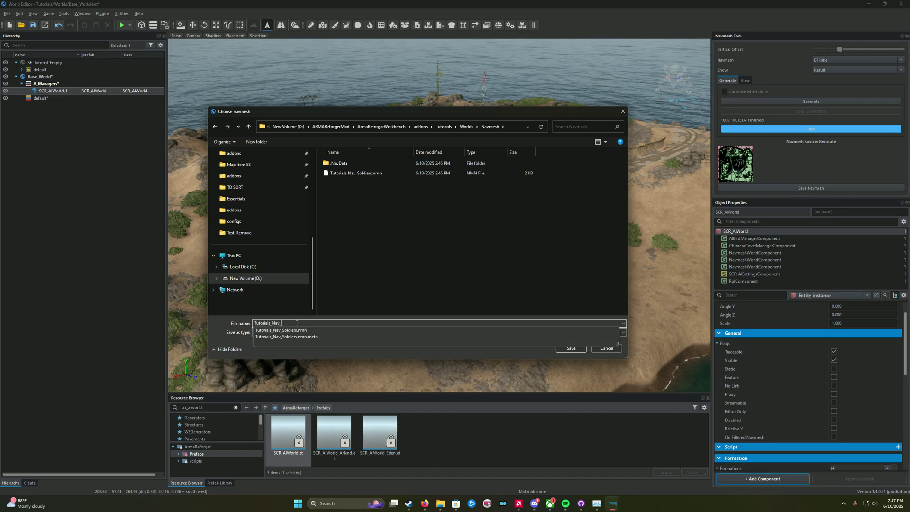
pyautogui.press('Escape')
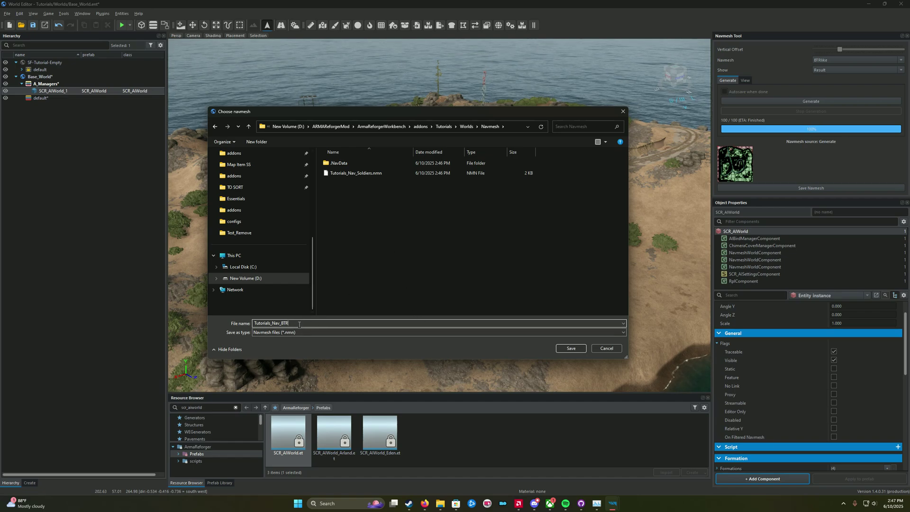
pyautogui.click(570, 348)
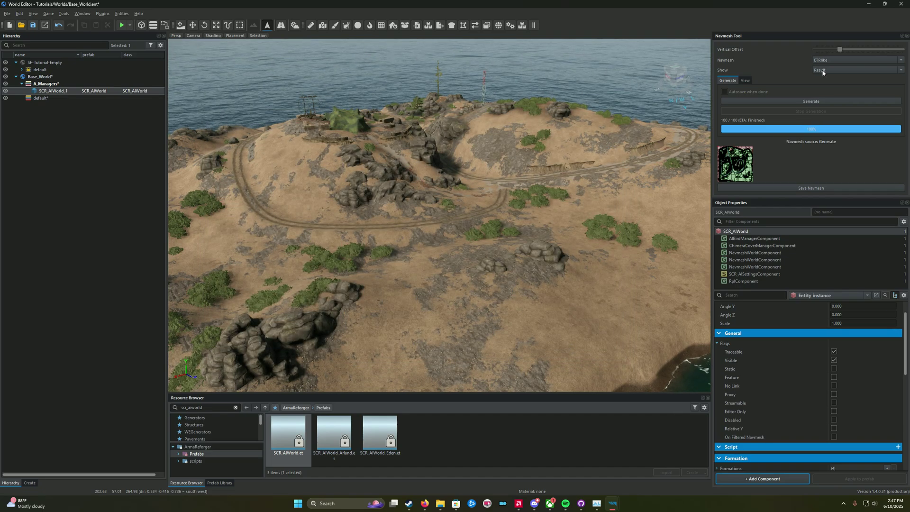
# Set the navmesh to LowRes and generate that navmesh type over the suggested tile area
pyautogui.click(823, 72)
pyautogui.click(824, 69)
pyautogui.click(823, 60)
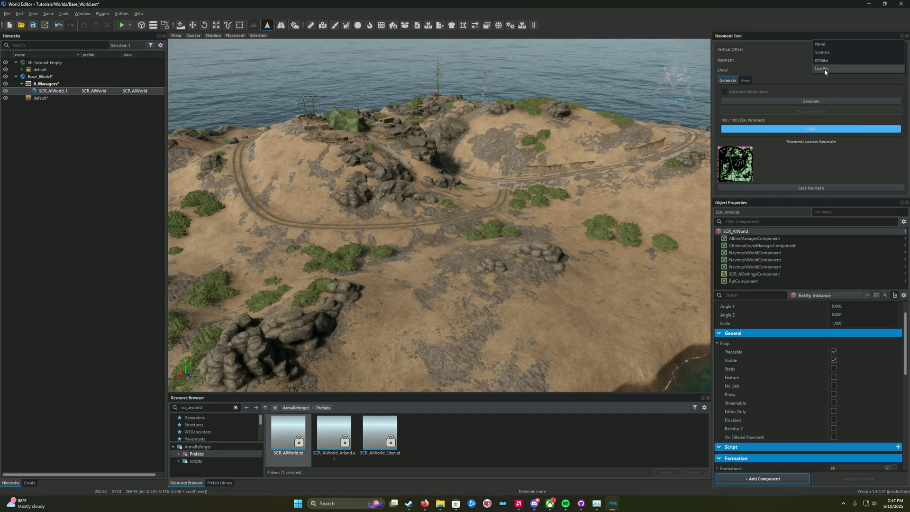
pyautogui.click(823, 69)
pyautogui.click(798, 102)
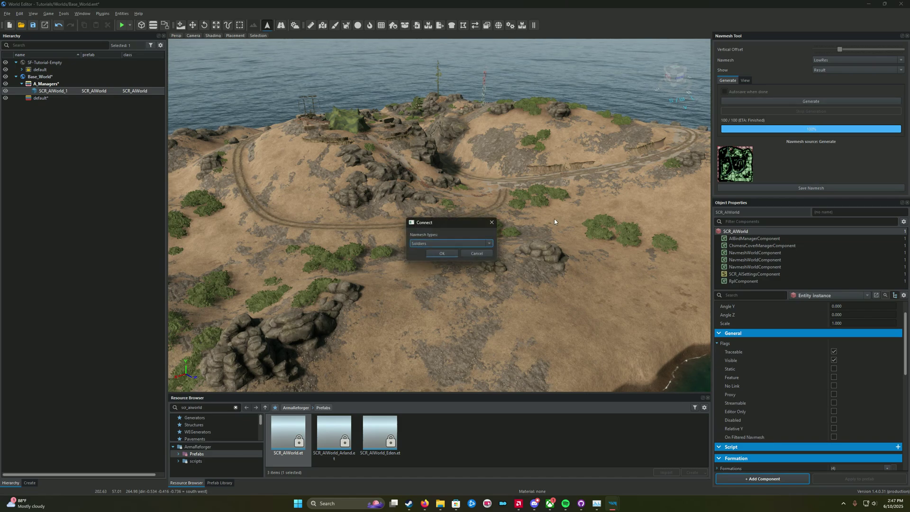
pyautogui.click(454, 244)
pyautogui.click(439, 261)
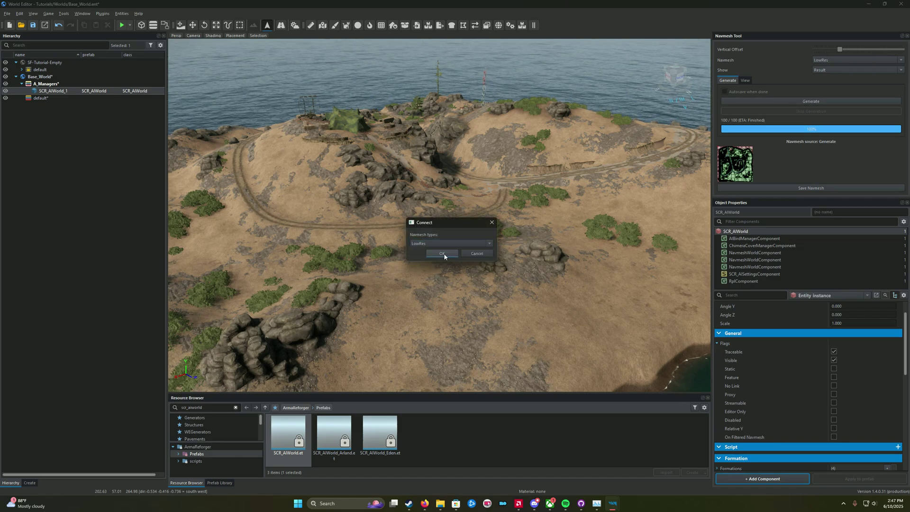
pyautogui.click(443, 254)
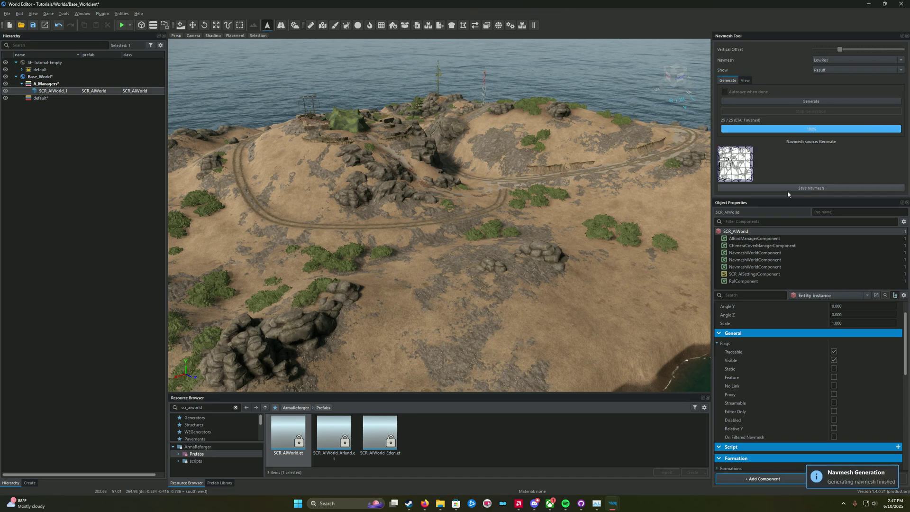
# Start saving the LowRes navmesh to another file and browse to the Tutorials project's Worlds > Navmesh folder on drive D
pyautogui.click(790, 189)
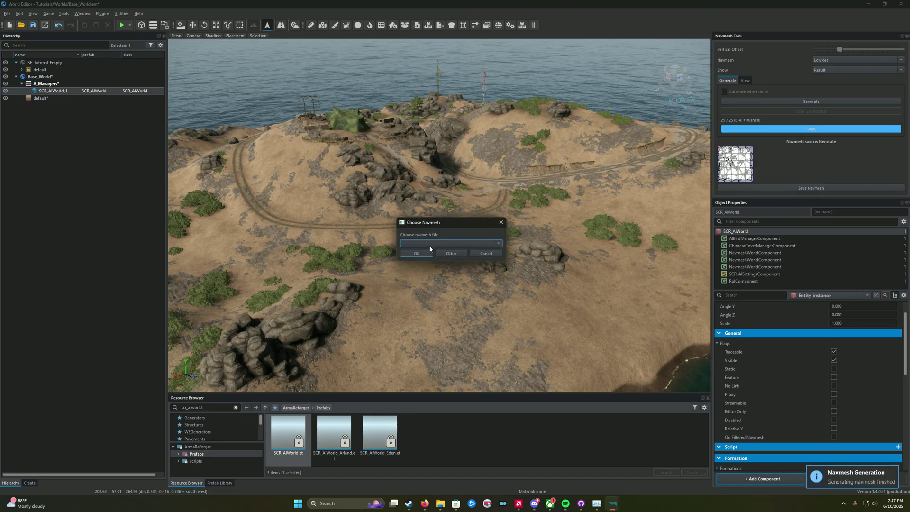
pyautogui.click(451, 253)
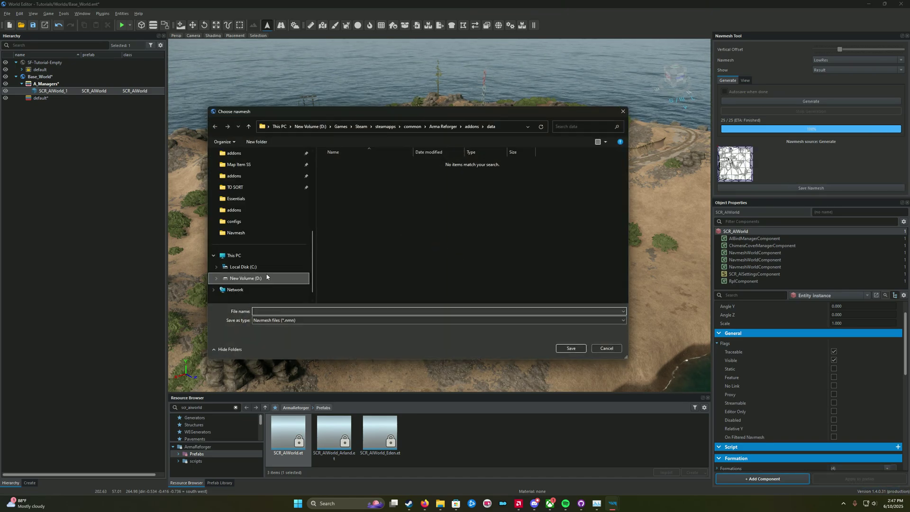
pyautogui.doubleClick(372, 164)
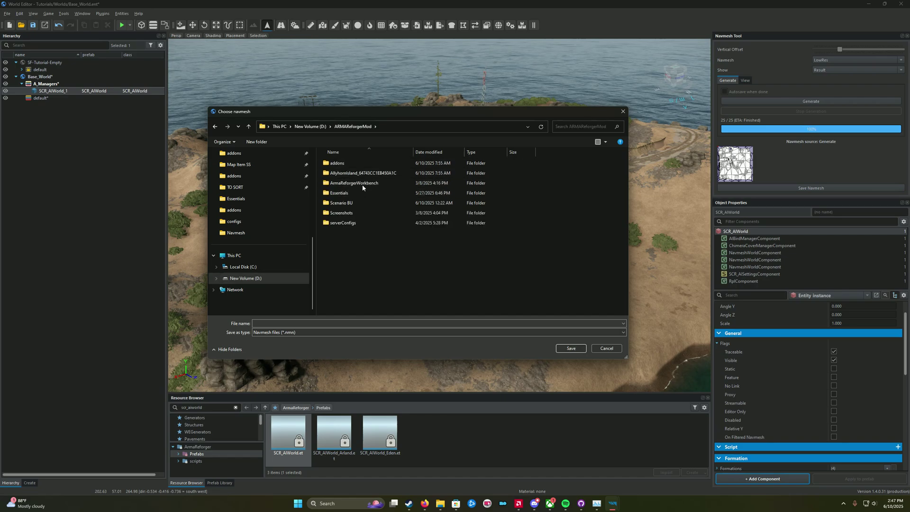
pyautogui.click(363, 185)
pyautogui.doubleClick(363, 185)
pyautogui.doubleClick(357, 165)
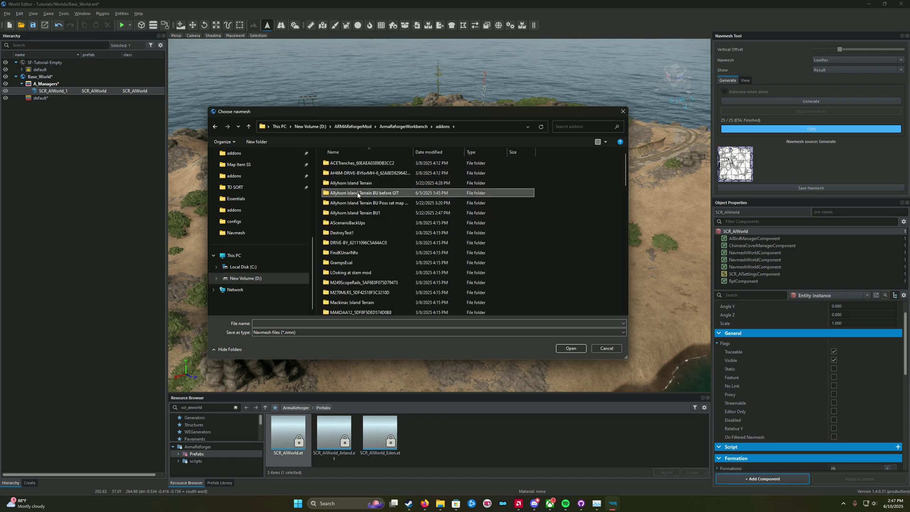
pyautogui.press('t')
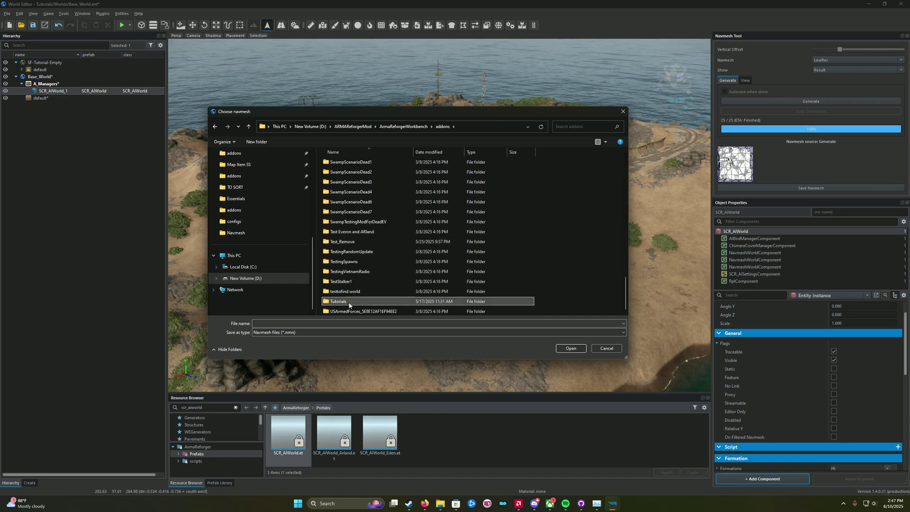
pyautogui.doubleClick(346, 301)
pyautogui.doubleClick(346, 182)
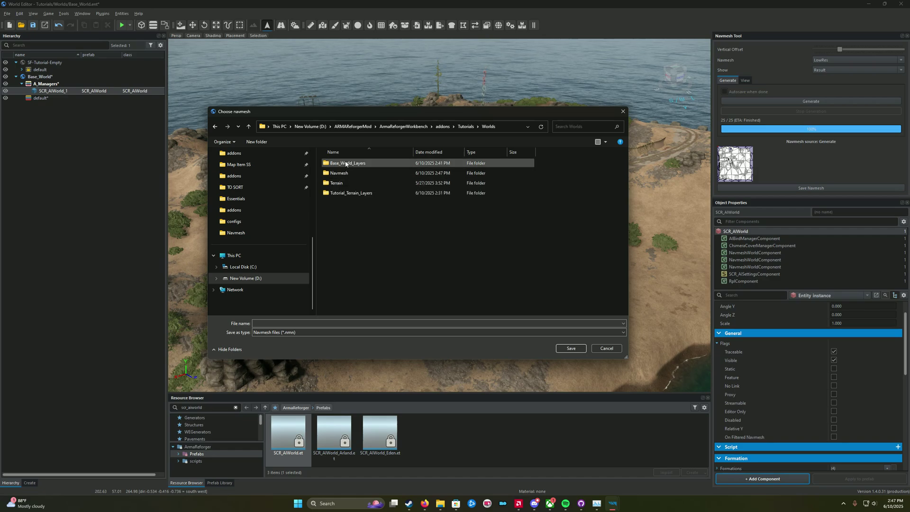
pyautogui.click(346, 174)
pyautogui.doubleClick(346, 173)
# Save the LowRes navmesh in the Navmesh folder with a file name beginning Tutorials_Nav_Lo
pyautogui.click(278, 323)
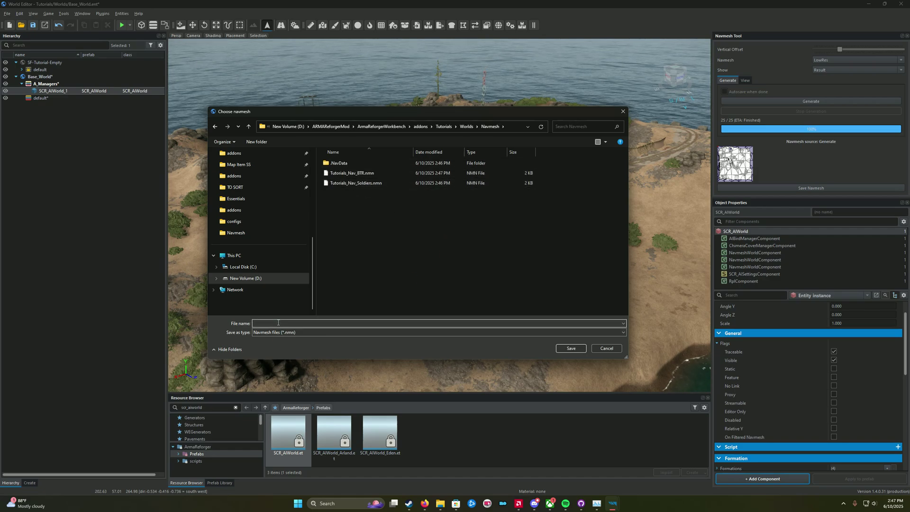
pyautogui.write('Tut')
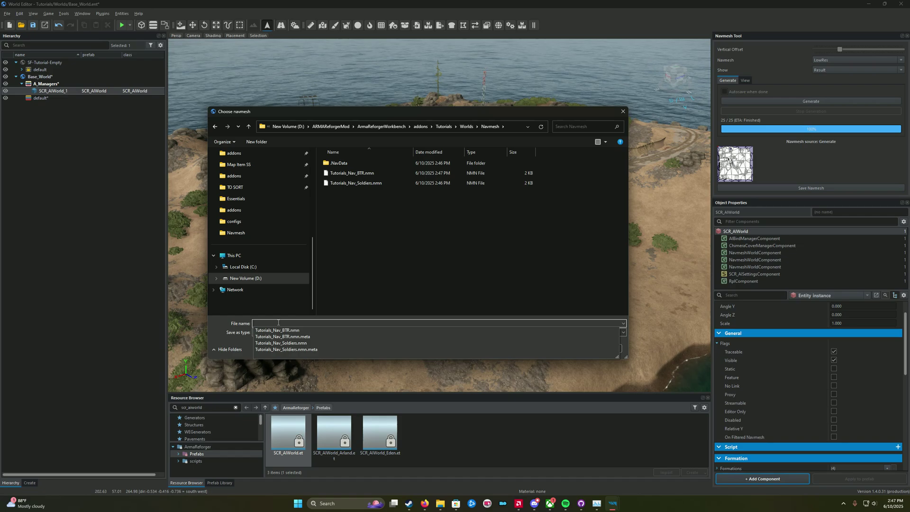
pyautogui.write('orials_Nav_Lowres')
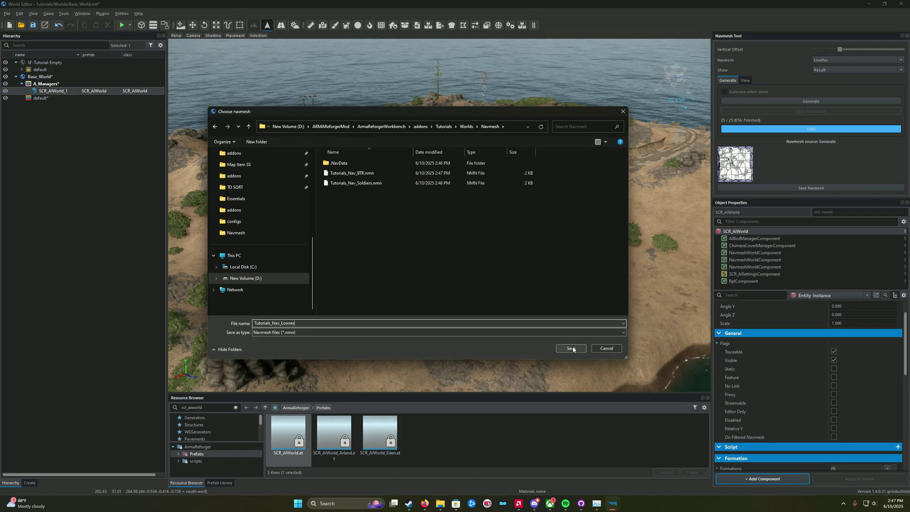
pyautogui.click(571, 348)
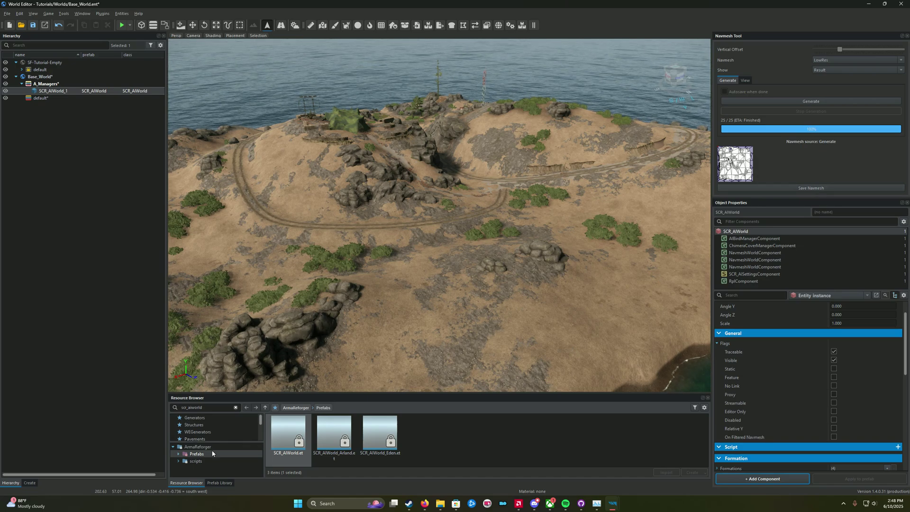
# Collapse the ArmaReforger folder tree in the resource browser and save the Base_World map
pyautogui.click(174, 446)
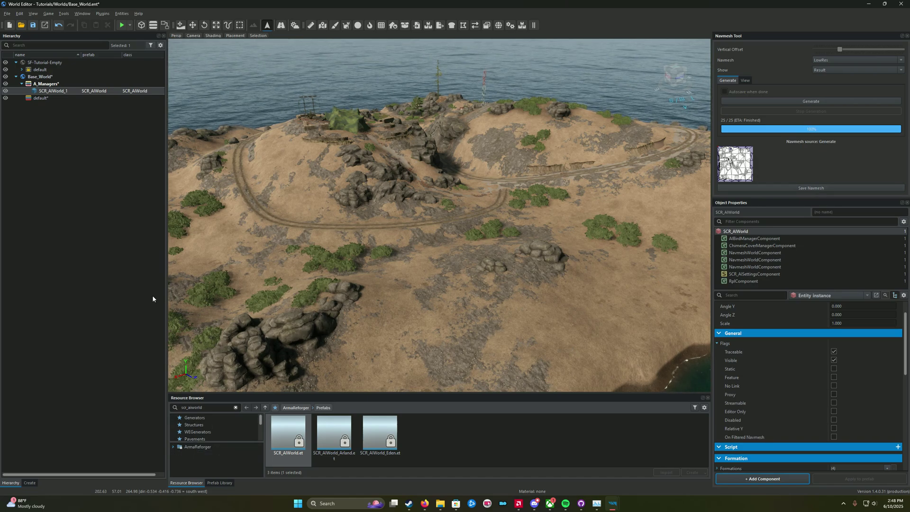
pyautogui.hotkey('ctrl', 's')
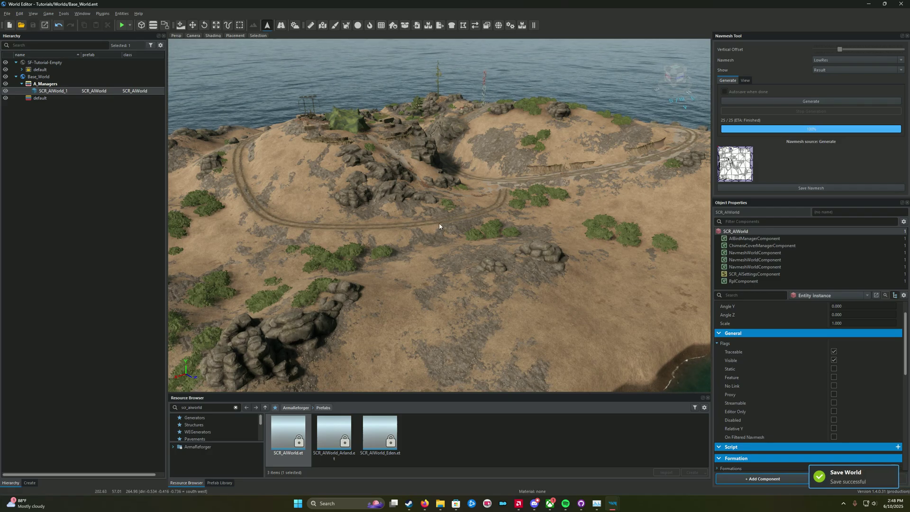
# Close and relaunch the World Editor, load Base_World.ent and select the SCR_AIWorld_1 entity
pyautogui.click(900, 5)
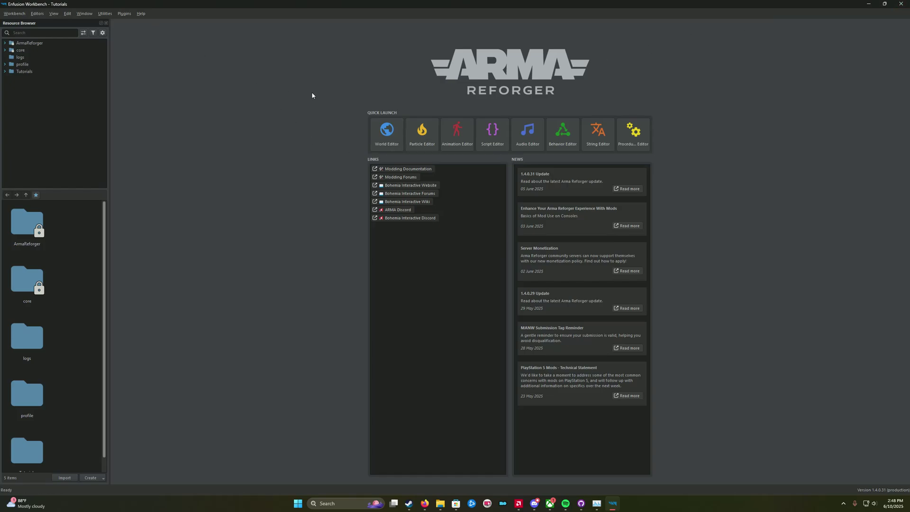
pyautogui.click(387, 132)
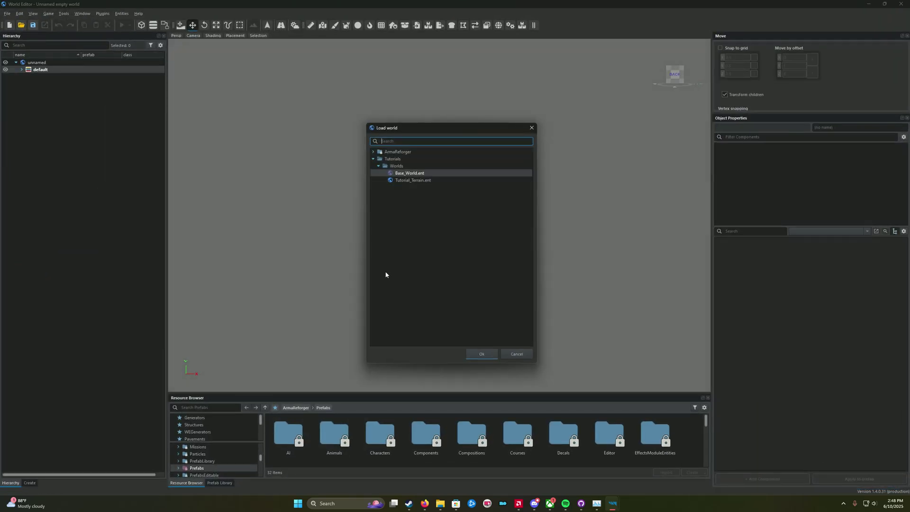
pyautogui.click(482, 354)
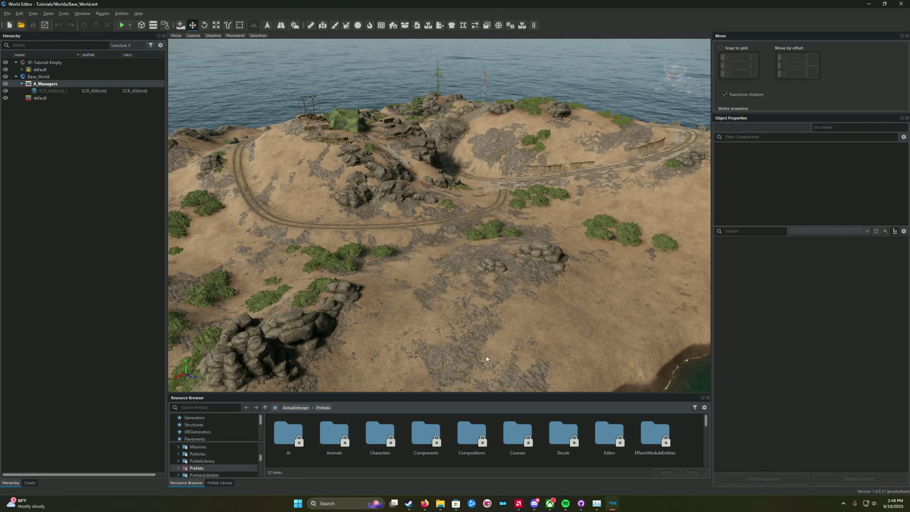
pyautogui.click(71, 91)
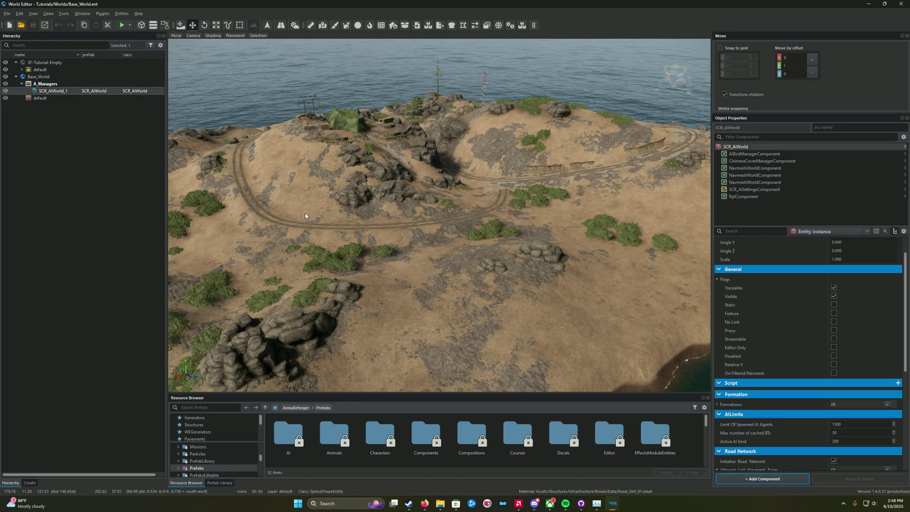
# Collapse the ArmaReforger folder tree in the resource browser and open the Tutorials > Worlds > Navmesh folder
pyautogui.scroll(3, 233, 462)
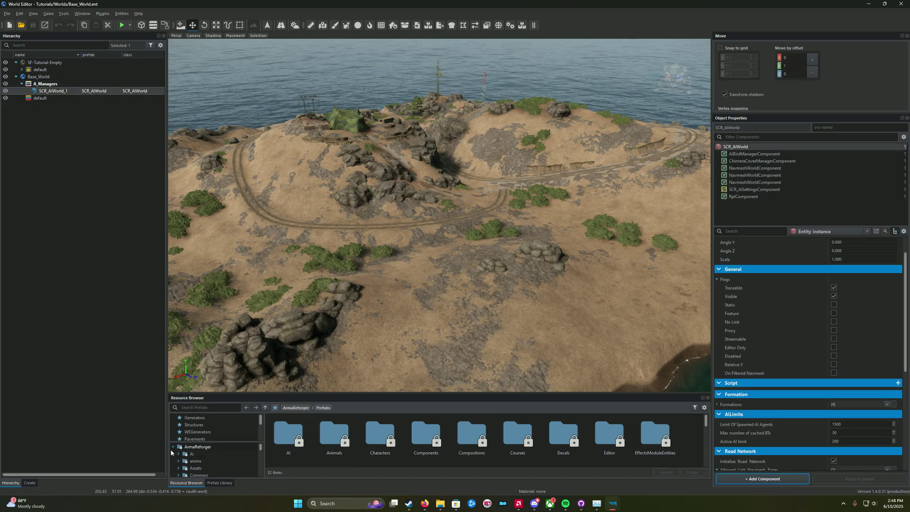
pyautogui.click(173, 447)
pyautogui.scroll(-1, 194, 462)
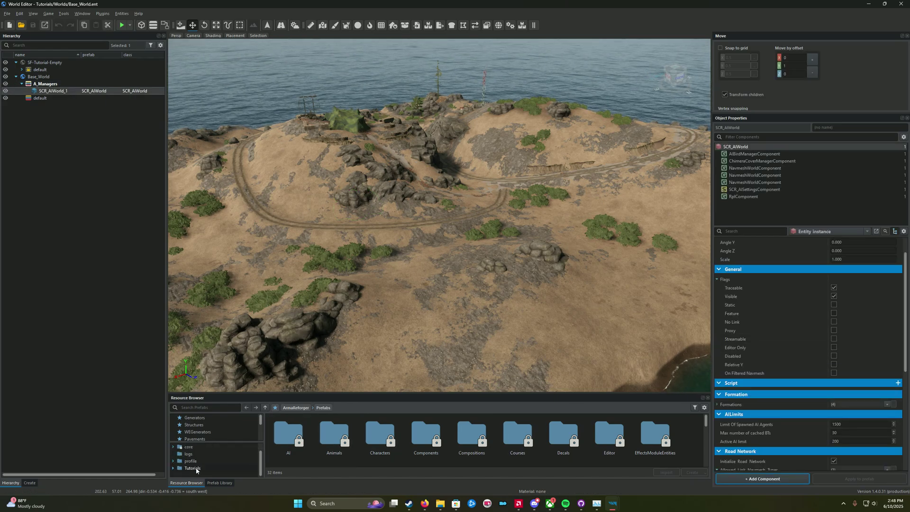
pyautogui.click(201, 468)
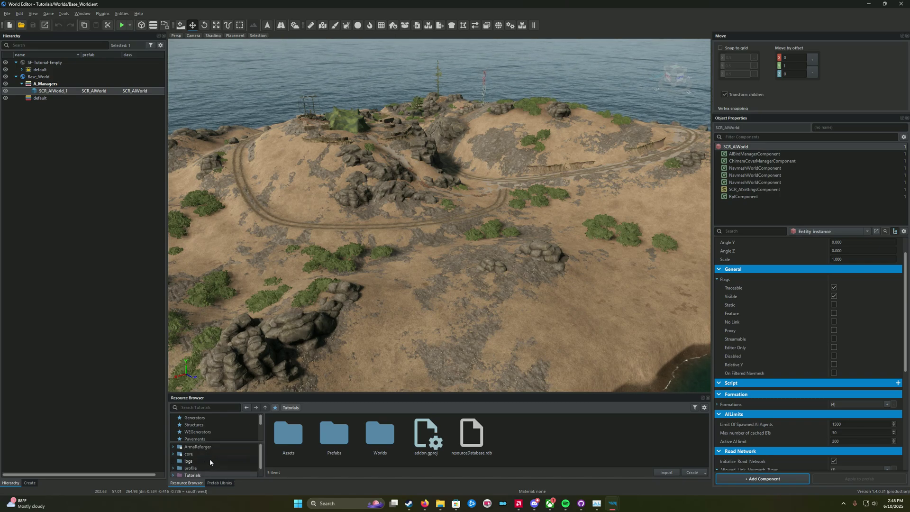
pyautogui.scroll(1, 199, 466)
pyautogui.scroll(-1, 196, 469)
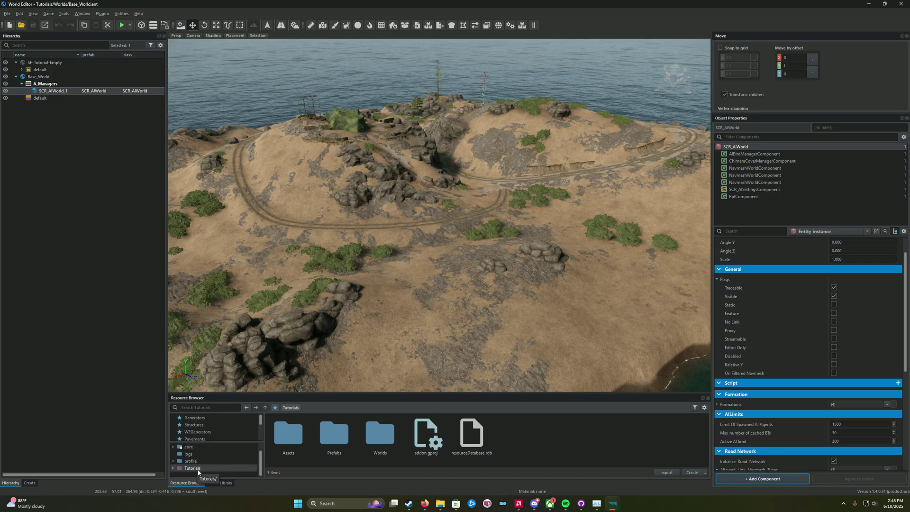
pyautogui.doubleClick(379, 439)
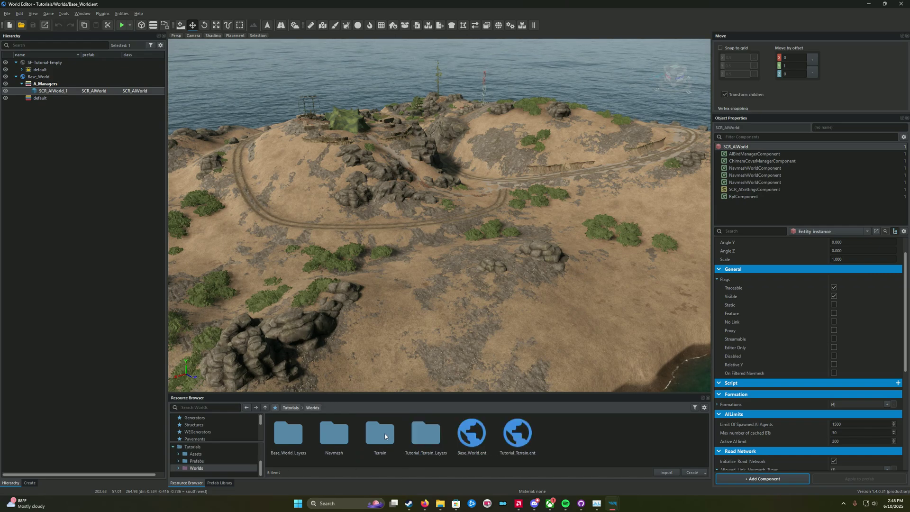
pyautogui.doubleClick(340, 434)
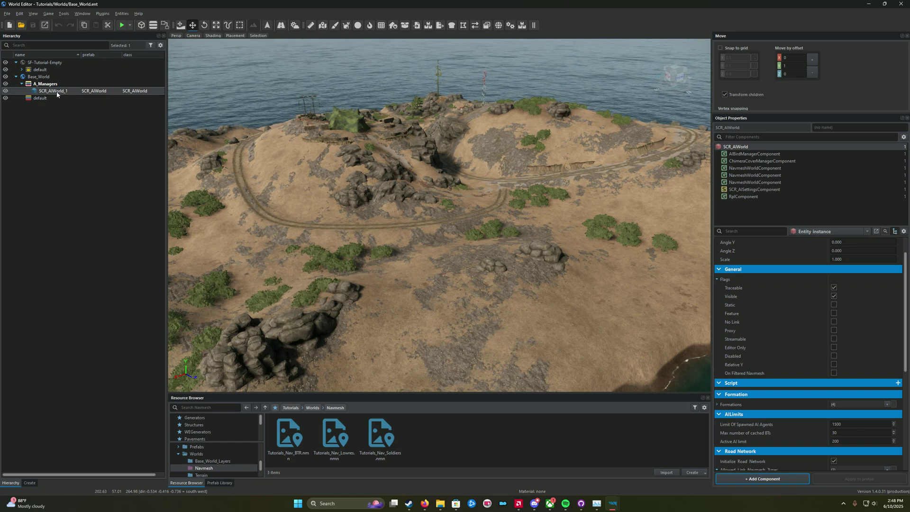
# Compare the three NavmeshWorldComponents and set the Navmesh Files Config class on the Soldiers one to BaseNavmeshFilesConfig
pyautogui.click(803, 168)
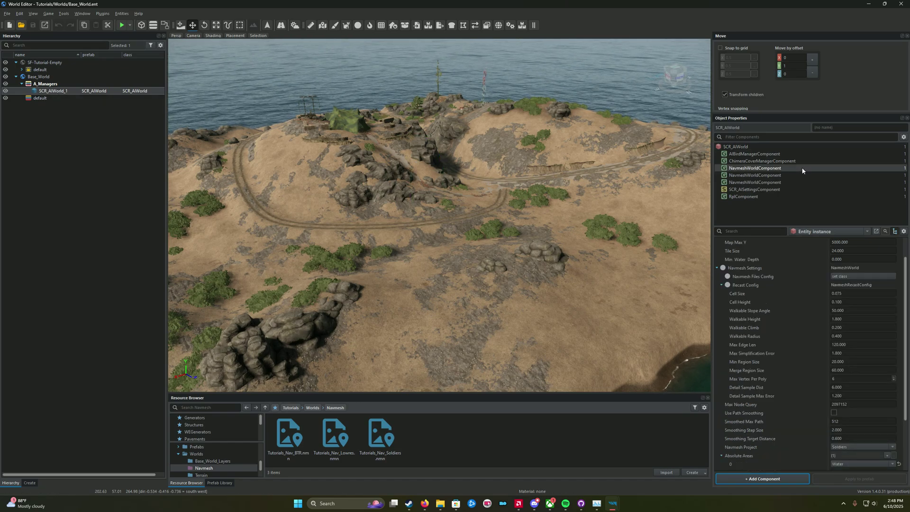
pyautogui.click(751, 175)
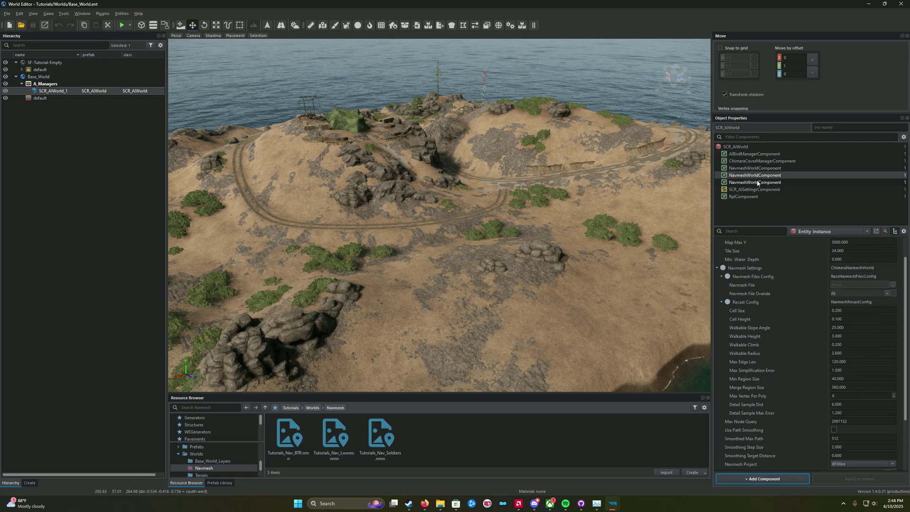
pyautogui.click(778, 170)
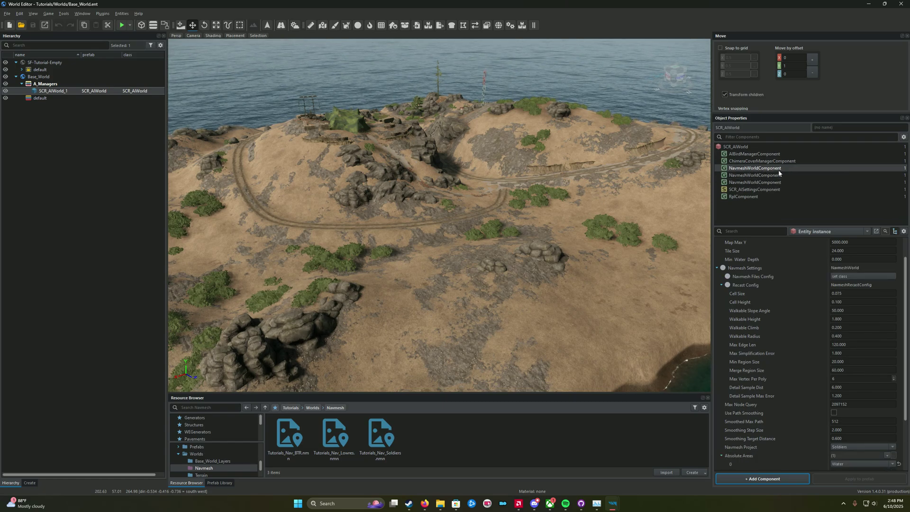
pyautogui.click(777, 175)
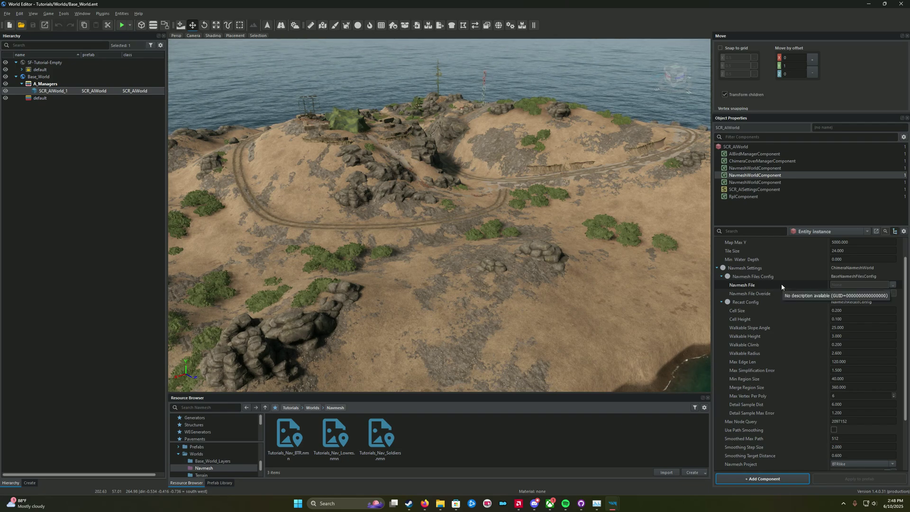
pyautogui.click(755, 182)
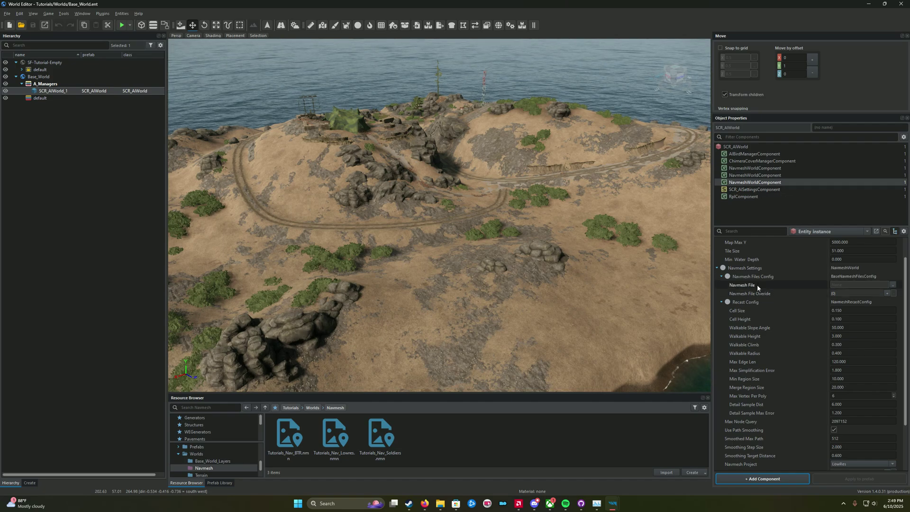
pyautogui.click(774, 168)
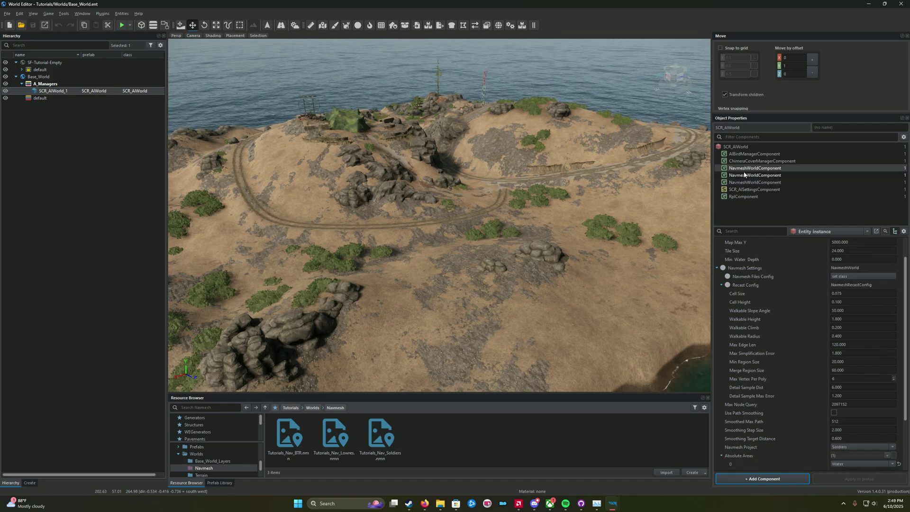
pyautogui.click(836, 276)
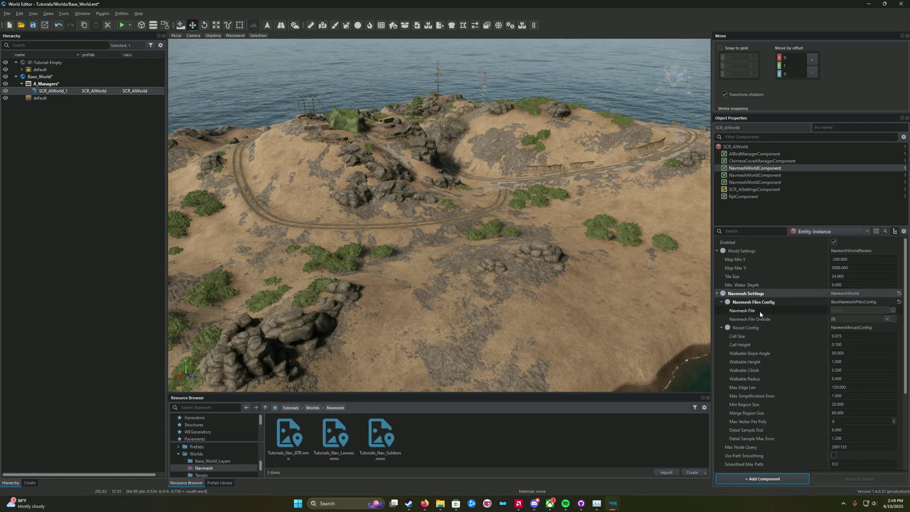
# Assign Tutorials_Nav_Soldiers.nmn as the Navmesh File of the Soldiers NavmeshWorldComponent and save the world
pyautogui.scroll(-3, 763, 315)
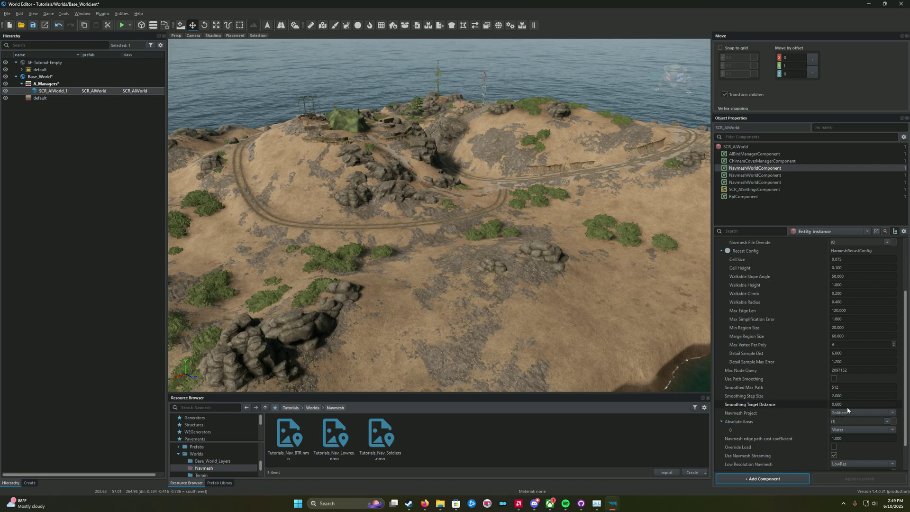
pyautogui.click(290, 435)
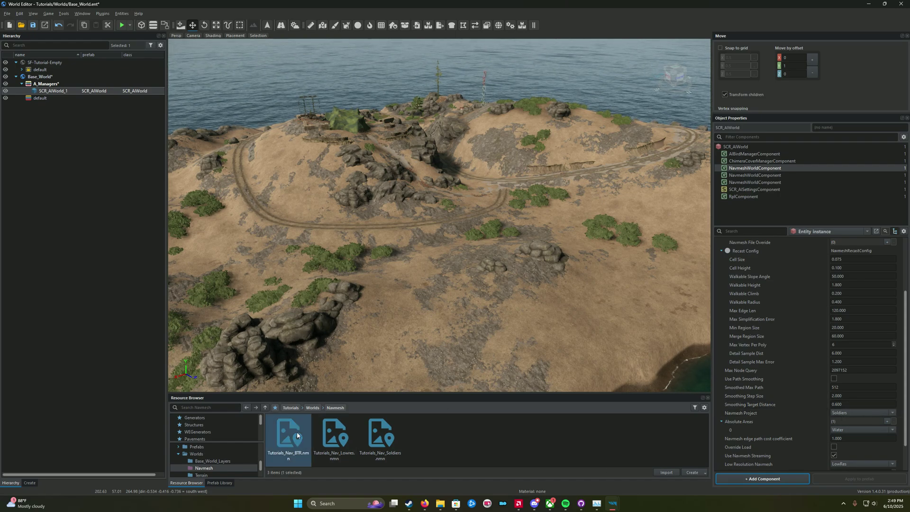
pyautogui.click(382, 435)
pyautogui.moveTo(388, 436); pyautogui.dragTo(413, 431)
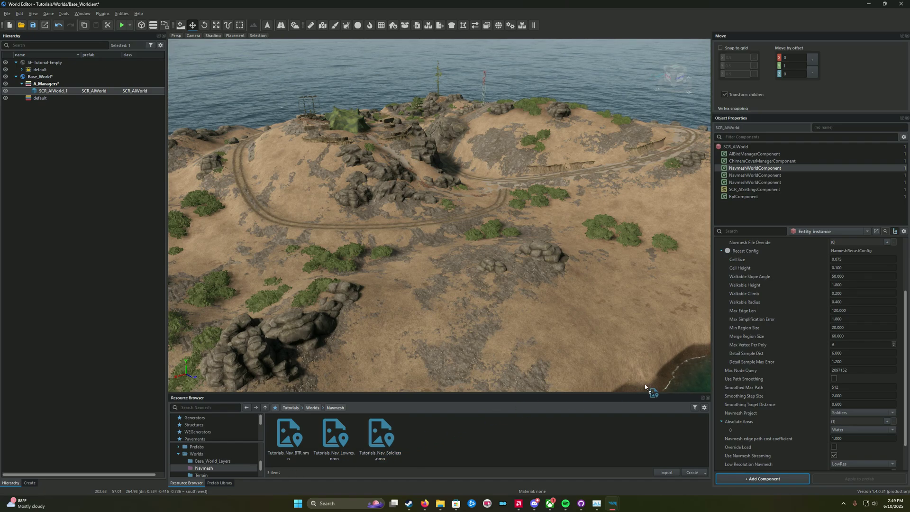
pyautogui.moveTo(578, 428); pyautogui.dragTo(565, 429)
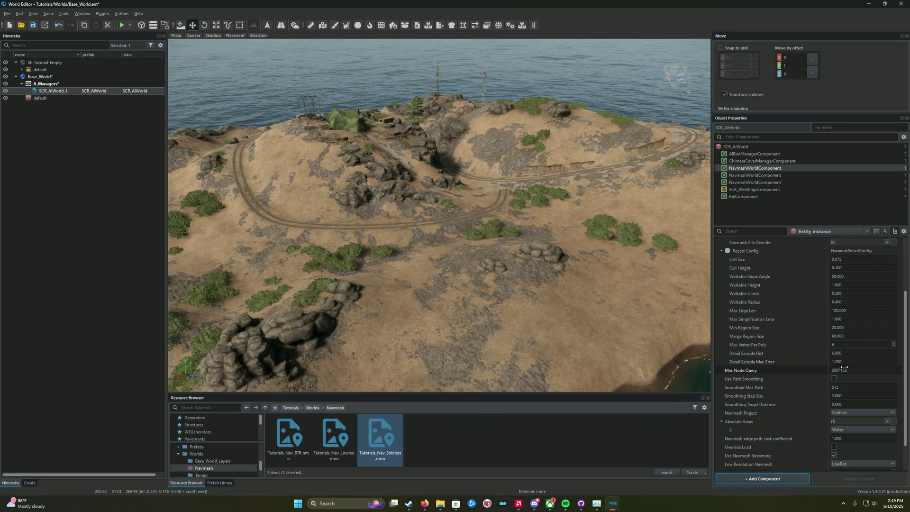
pyautogui.scroll(2, 813, 329)
pyautogui.moveTo(364, 435); pyautogui.dragTo(754, 287)
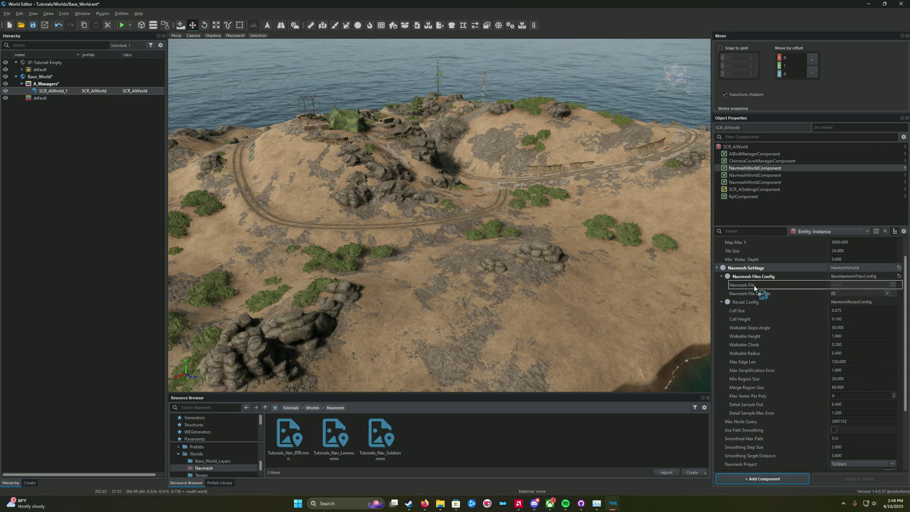
pyautogui.moveTo(829, 285); pyautogui.dragTo(828, 283)
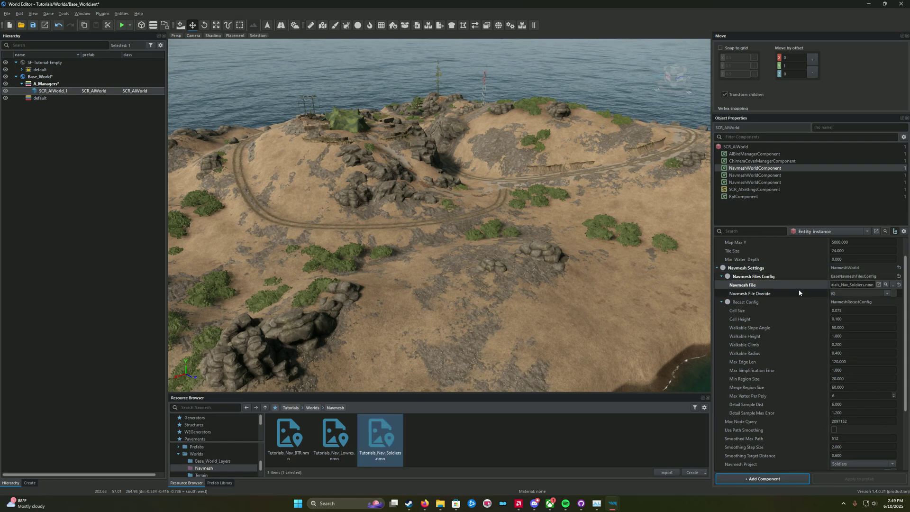
pyautogui.hotkey('ctrl', 's')
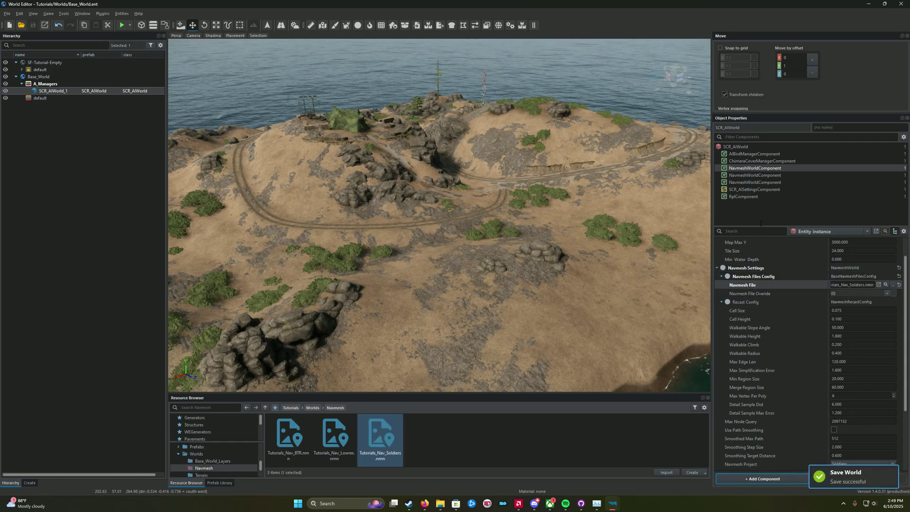
# Assign Tutorials_Nav_BTR.nmn as the Navmesh File of the BTRlike NavmeshWorldComponent and save the world
pyautogui.click(770, 177)
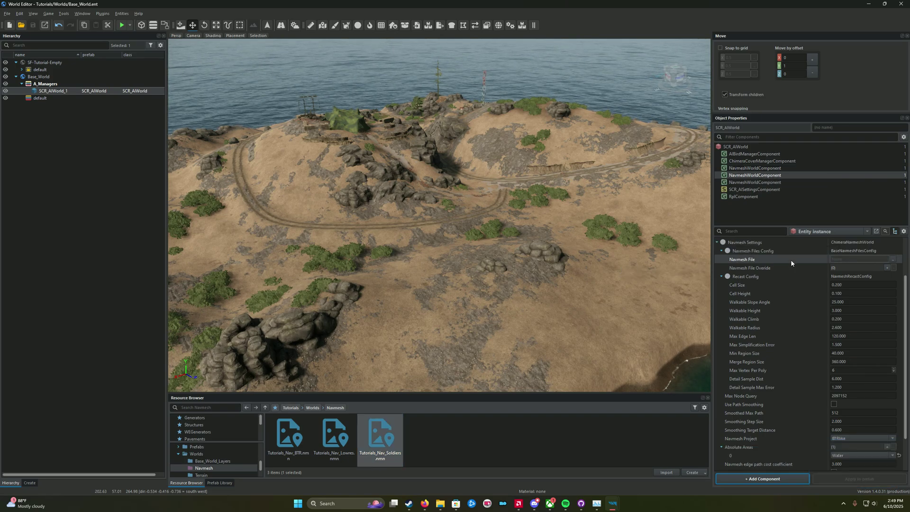
pyautogui.scroll(-2, 791, 260)
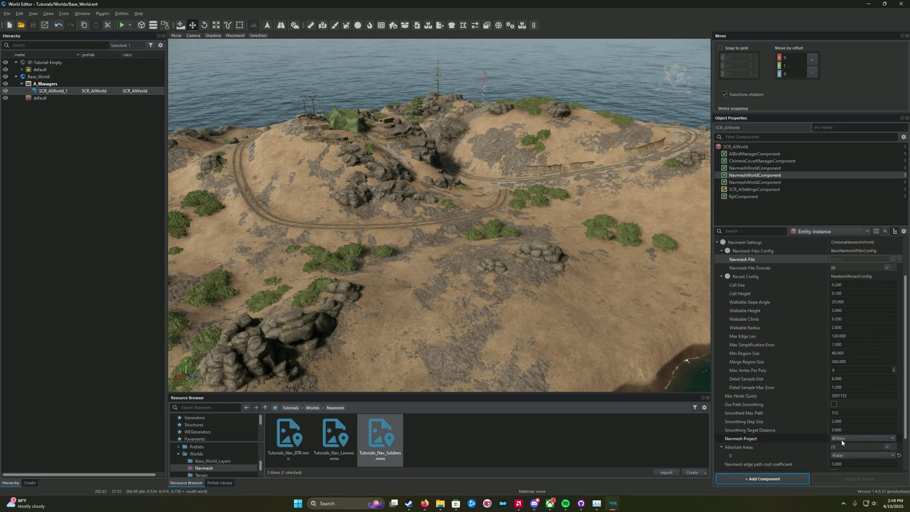
pyautogui.scroll(1, 849, 431)
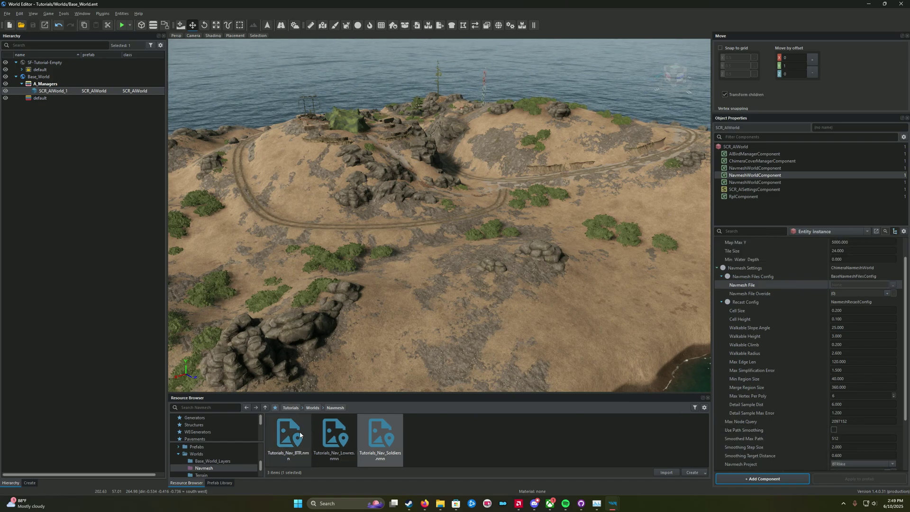
pyautogui.moveTo(288, 434); pyautogui.dragTo(862, 284)
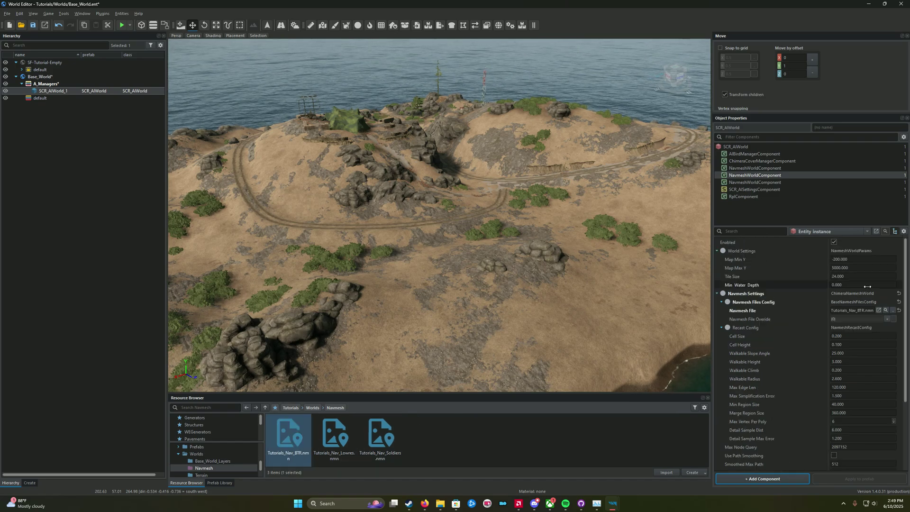
pyautogui.hotkey('ctrl', 's')
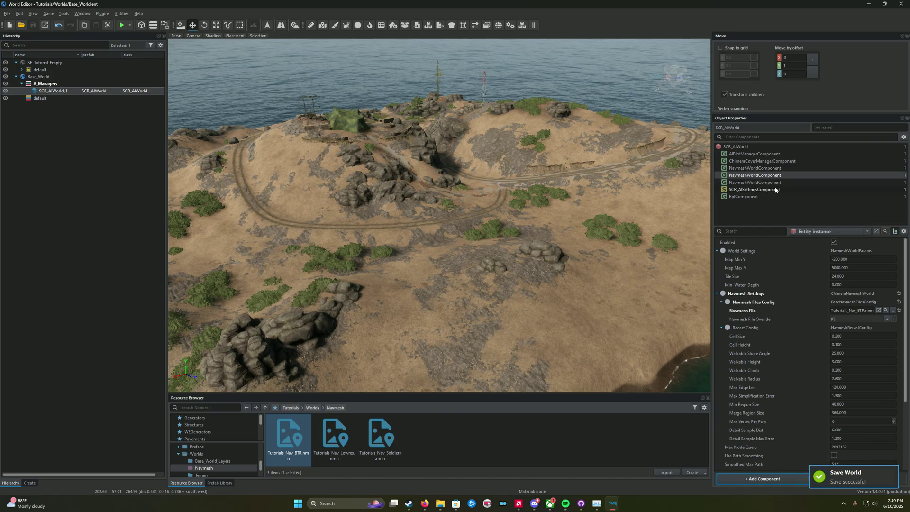
# Assign Tutorials_Nav_Lowres.nmn as the Navmesh File of the LowRes NavmeshWorldComponent and save the world
pyautogui.click(776, 183)
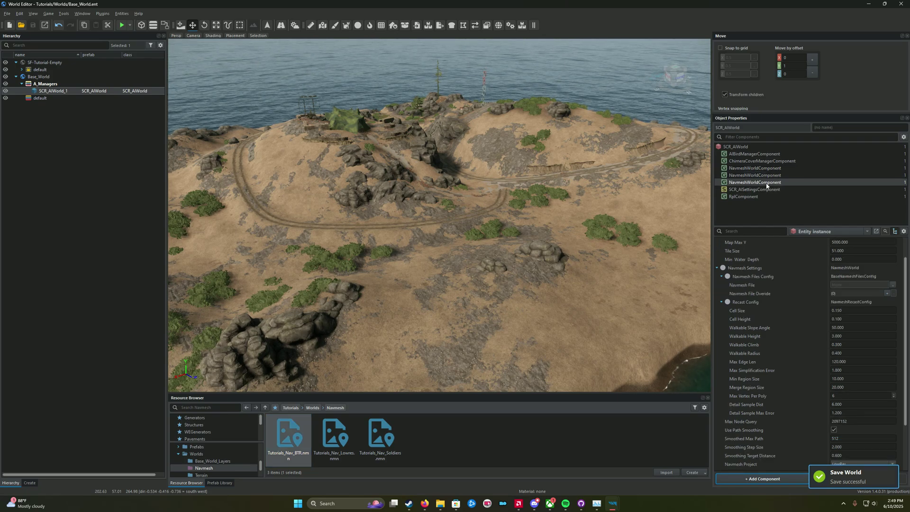
pyautogui.scroll(-3, 804, 312)
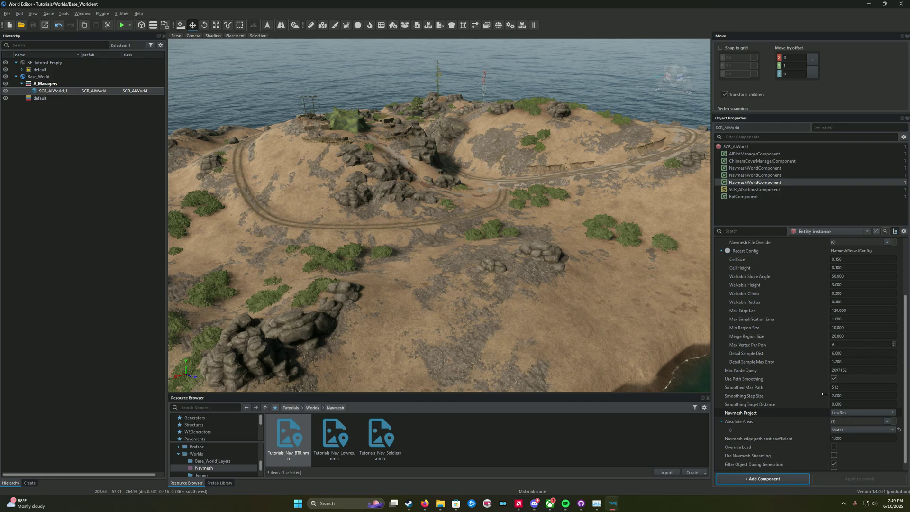
pyautogui.scroll(3, 806, 375)
pyautogui.click(333, 436)
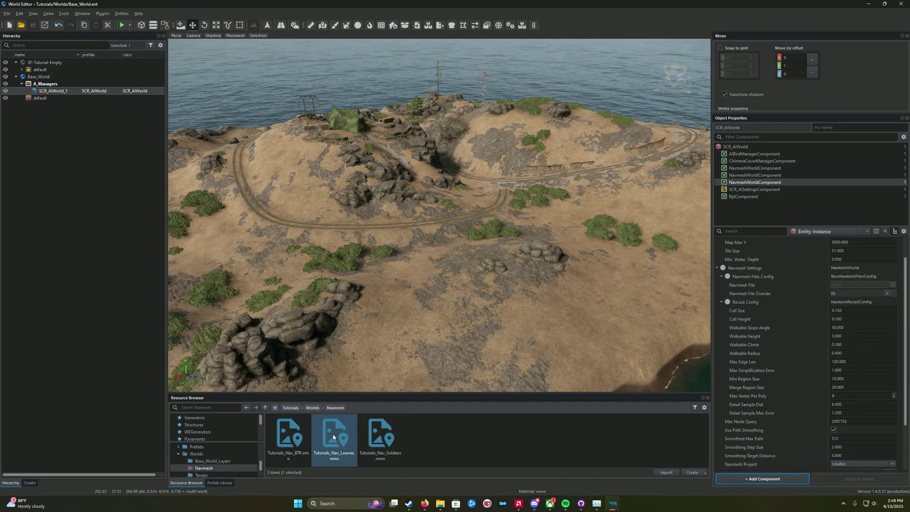
pyautogui.moveTo(333, 436); pyautogui.dragTo(843, 287)
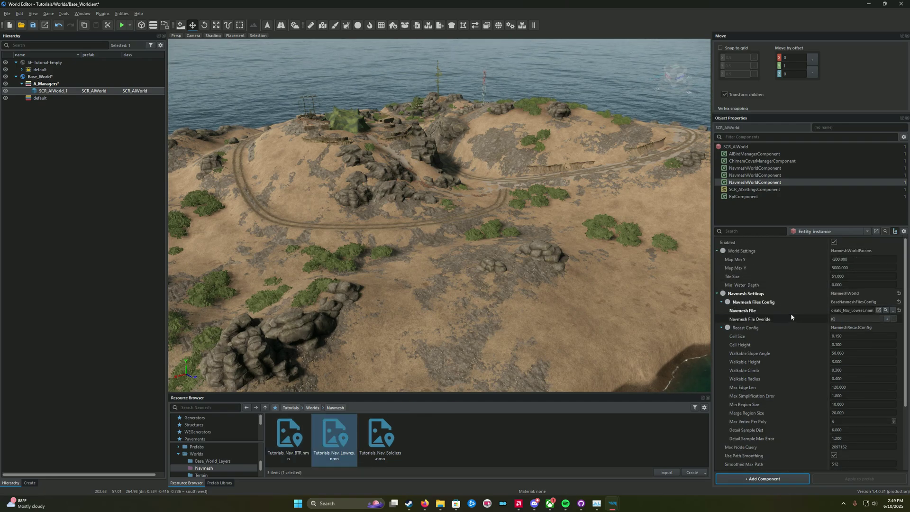
pyautogui.hotkey('ctrl', 's')
pyautogui.press('d')
pyautogui.moveTo(521, 237); pyautogui.dragTo(460, 190, button='right')
pyautogui.press('w')
pyautogui.press('a')
pyautogui.press('w')
pyautogui.press('d')
pyautogui.moveTo(389, 187); pyautogui.dragTo(406, 187, button='right')
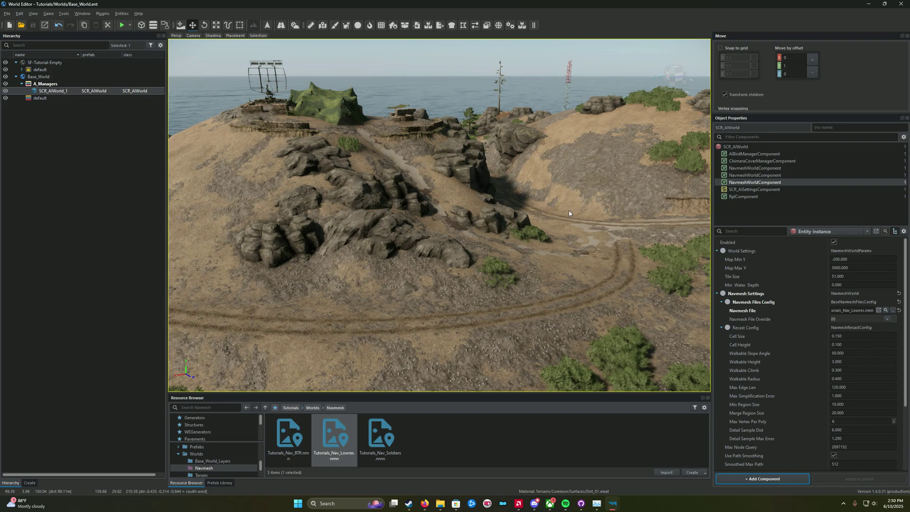
pyautogui.press('d')
pyautogui.press('w')
pyautogui.moveTo(559, 218); pyautogui.dragTo(576, 227, button='right')
pyautogui.press('d')
pyautogui.press('w')
pyautogui.press('a')
pyautogui.press('w')
pyautogui.press('a')
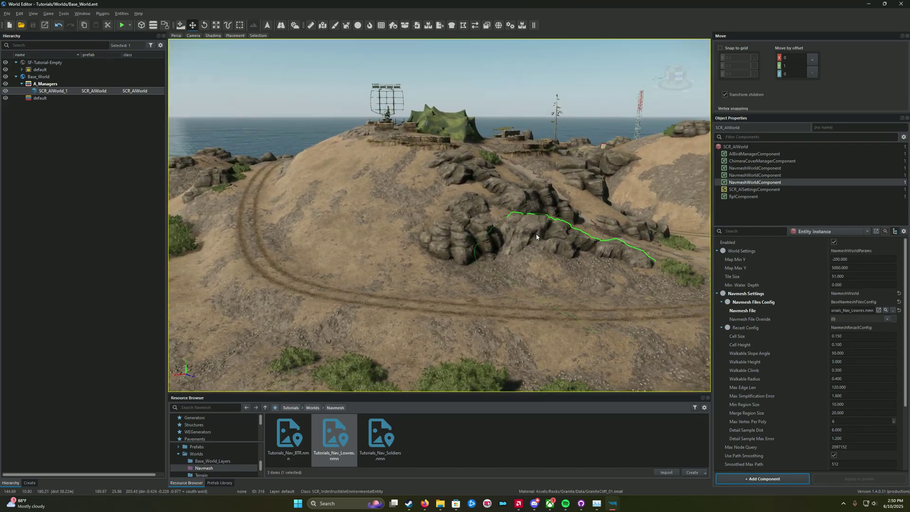
pyautogui.moveTo(616, 194); pyautogui.dragTo(612, 215, button='right')
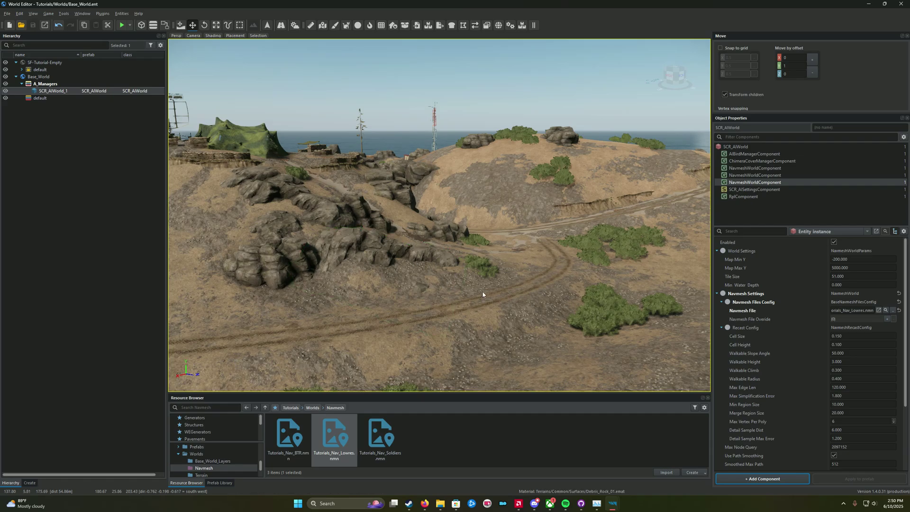
pyautogui.moveTo(496, 298); pyautogui.dragTo(389, 240, button='right')
pyautogui.press('a')
pyautogui.press('d')
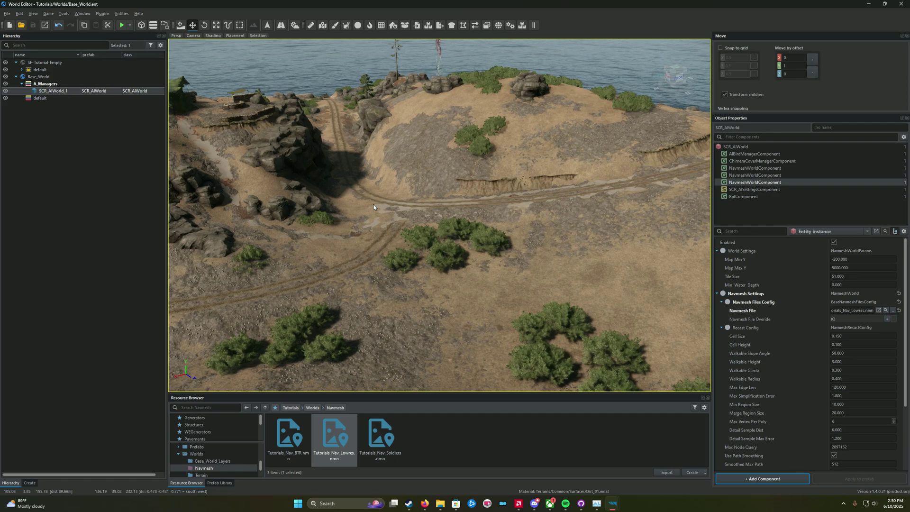
pyautogui.moveTo(373, 207); pyautogui.dragTo(379, 202, button='right')
pyautogui.press('w')
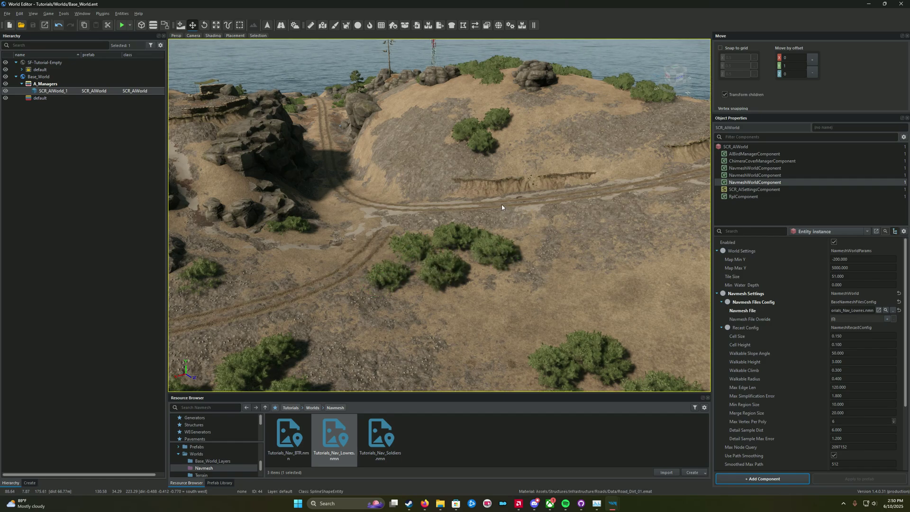
pyautogui.press('a')
pyautogui.moveTo(442, 209)
pyautogui.mouseDown(button='right')
pyautogui.moveTo(370, 211)
pyautogui.moveTo(379, 183)
pyautogui.moveTo(488, 194)
pyautogui.moveTo(341, 209)
pyautogui.moveTo(427, 201)
pyautogui.mouseUp(button='right')
pyautogui.press('d')
pyautogui.press('a')
pyautogui.moveTo(749, 173); pyautogui.dragTo(359, 154, button='right')
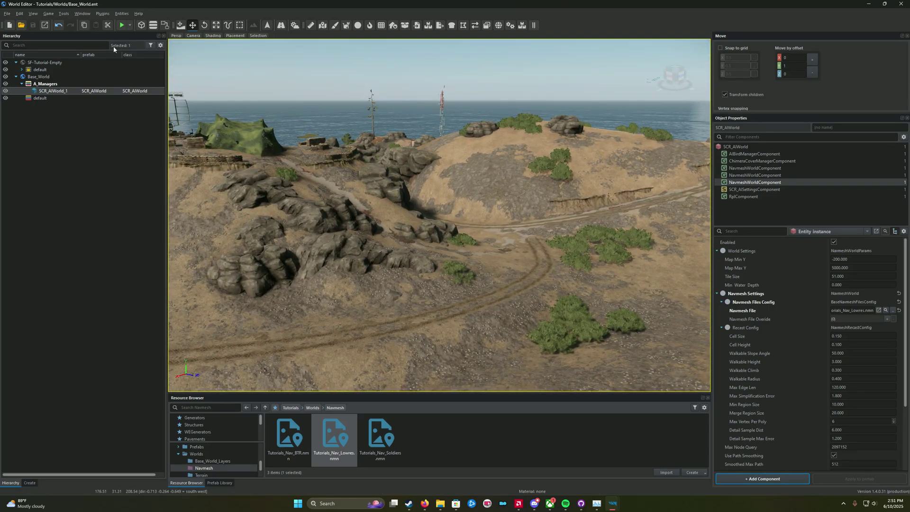